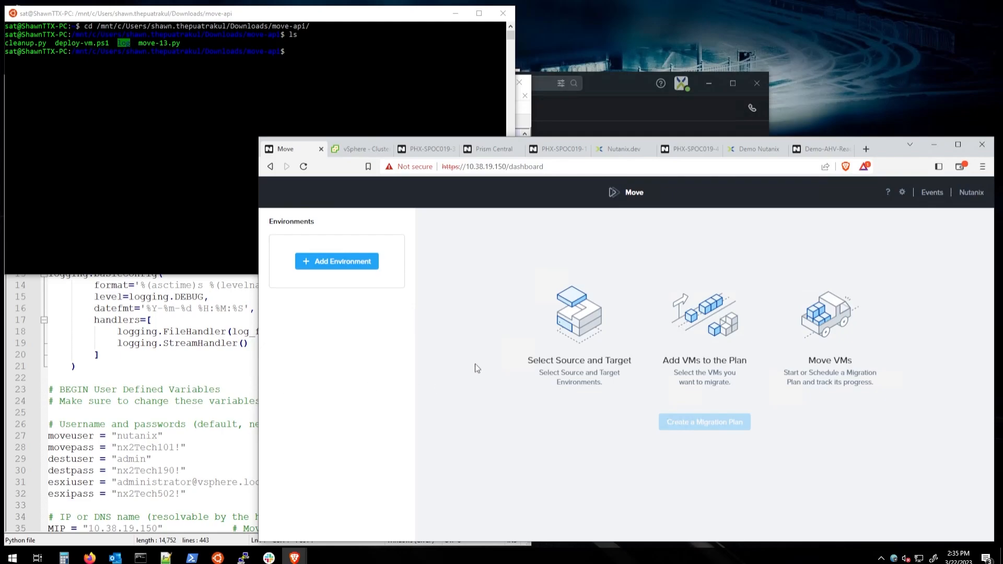
# Step: Go to the API Reference section on the Nutanix.dev site
pyautogui.click(622, 151)
pyautogui.scroll(-5, 605, 366)
pyautogui.scroll(-10, 604, 369)
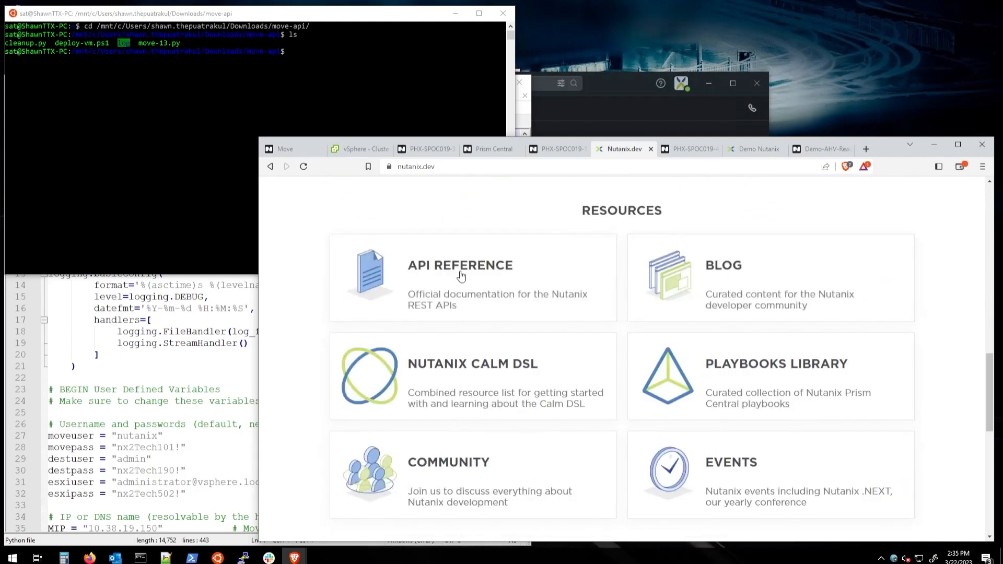
pyautogui.click(465, 277)
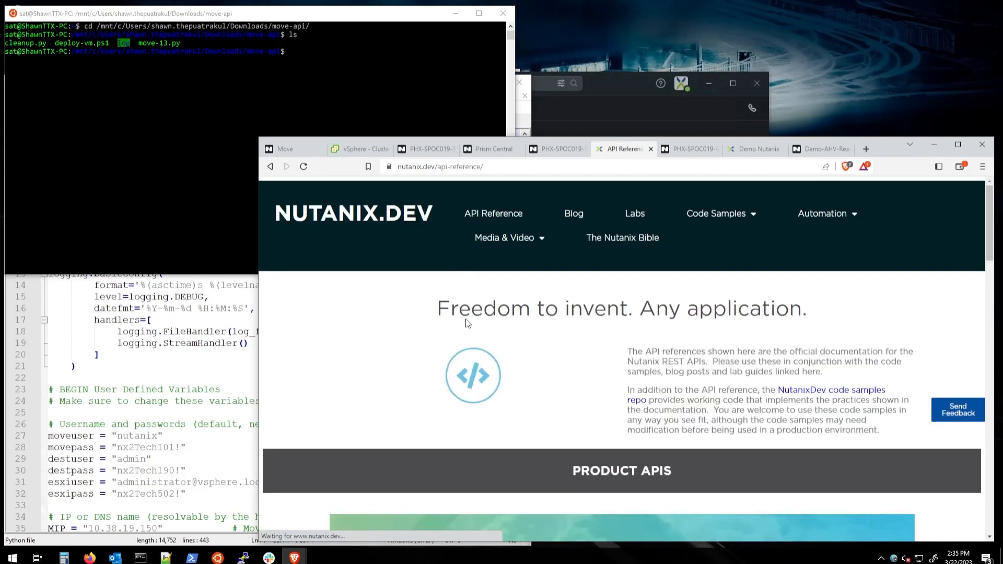
# Step: Open the Move API reference covering Move-4.7.0 and browse its category list
pyautogui.scroll(-10, 471, 329)
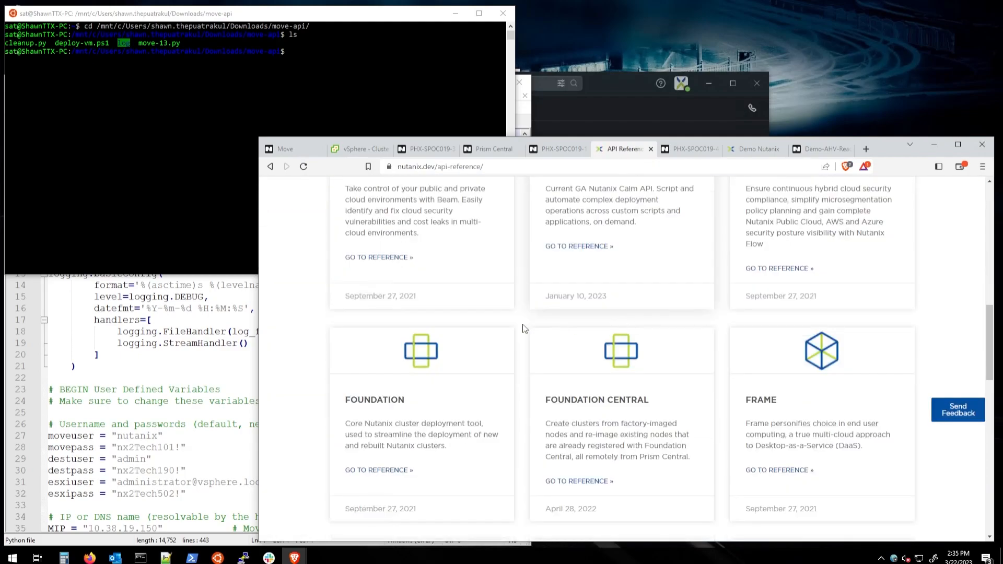
pyautogui.scroll(-5, 522, 329)
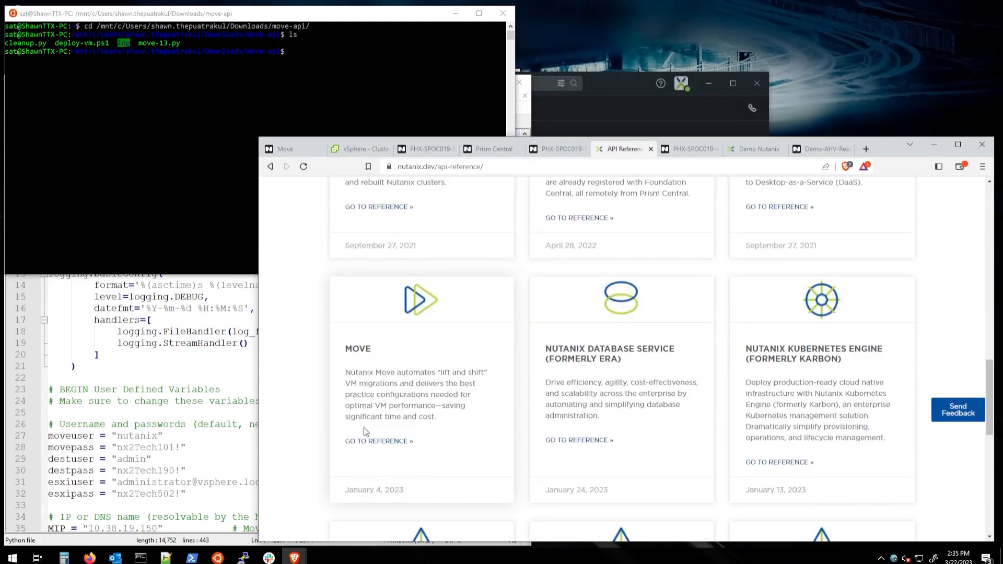
pyautogui.scroll(-3, 370, 446)
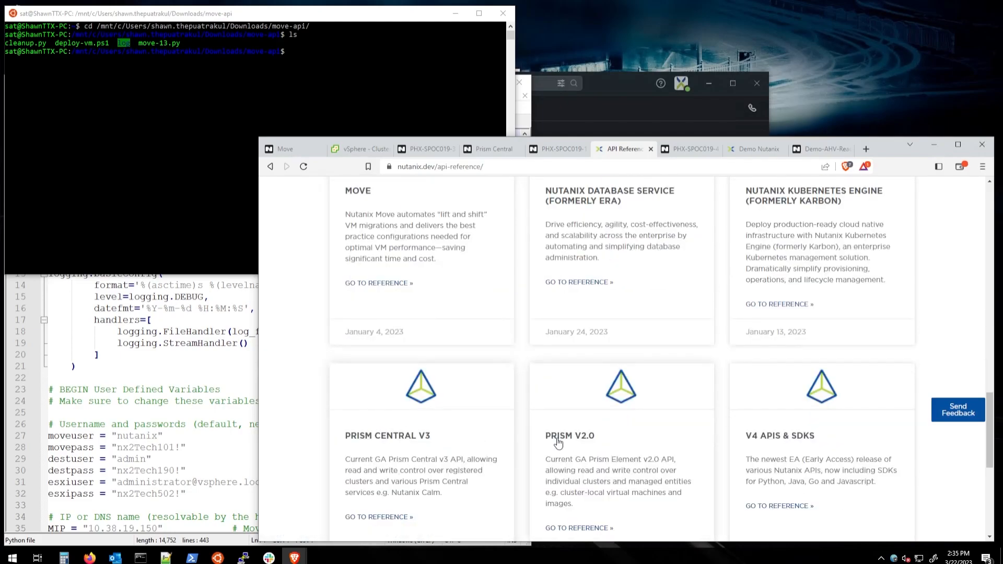
pyautogui.click(384, 284)
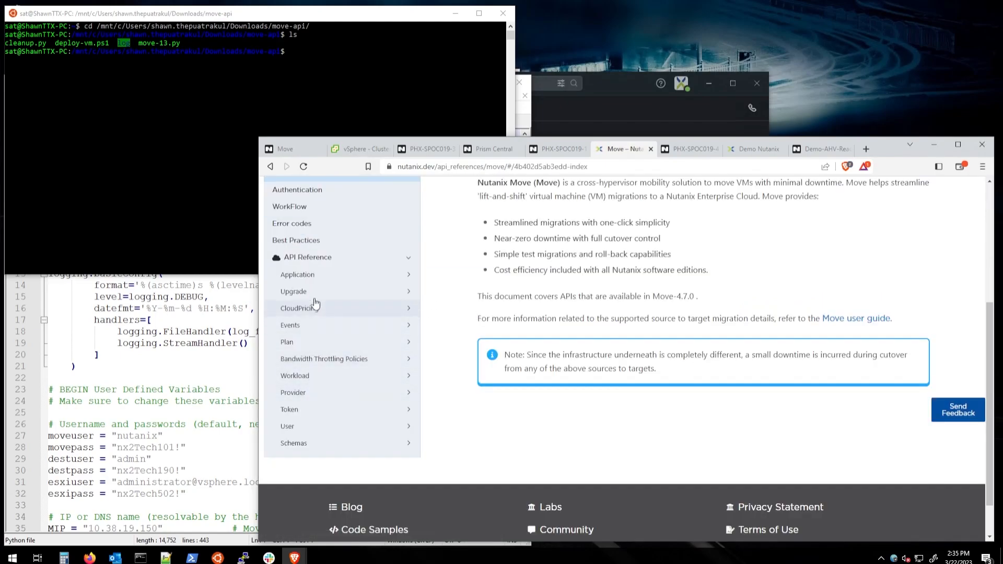
pyautogui.scroll(4, 316, 303)
pyautogui.scroll(-3, 361, 354)
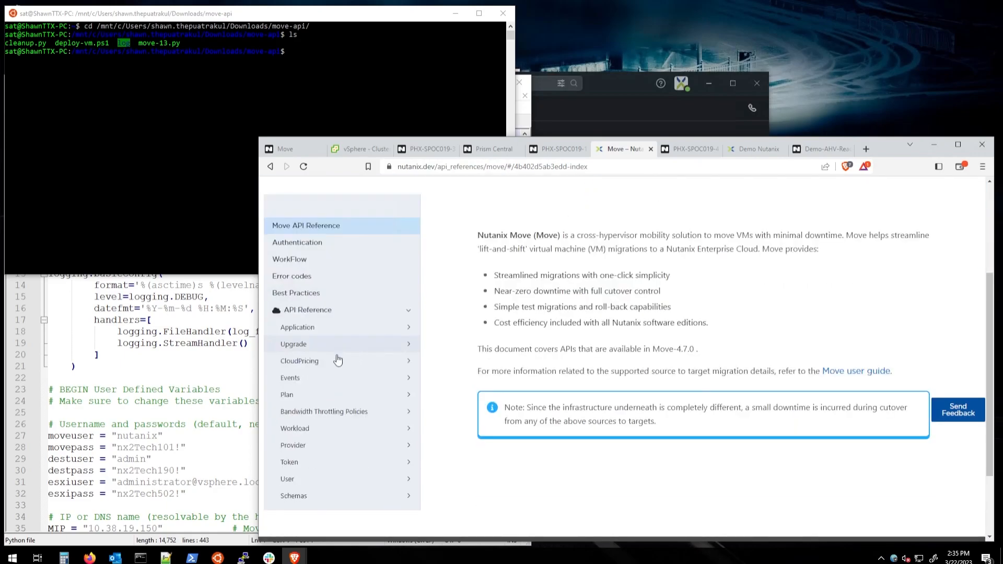
# Step: In move-13.py, highlight the username and password variables
pyautogui.click(215, 365)
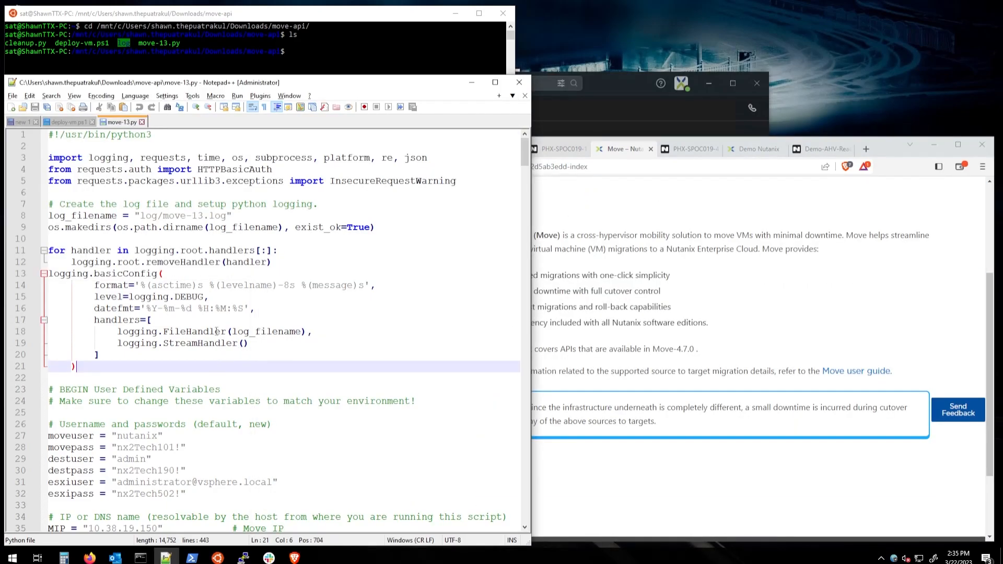
pyautogui.scroll(-2, 277, 307)
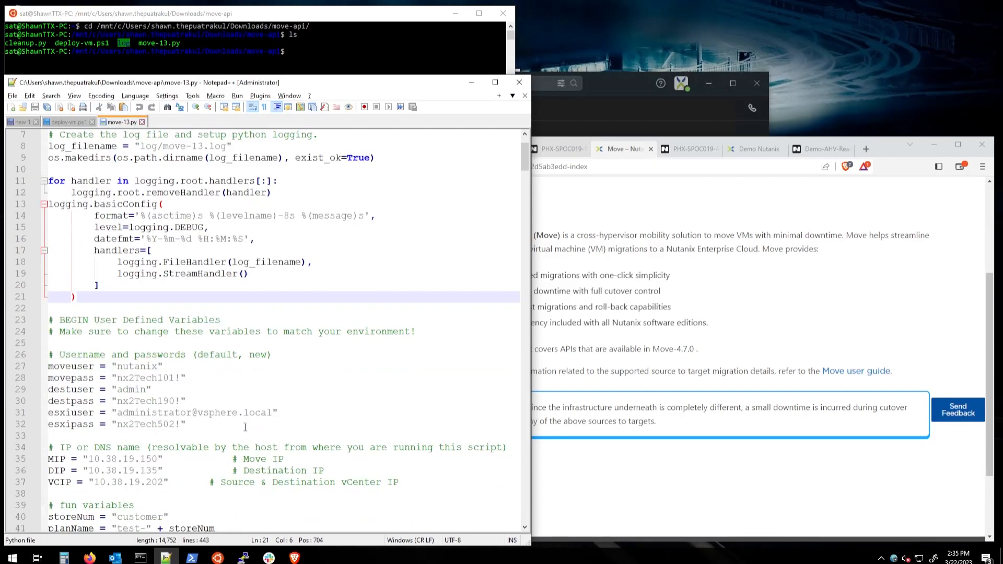
pyautogui.moveTo(228, 425); pyautogui.dragTo(49, 366)
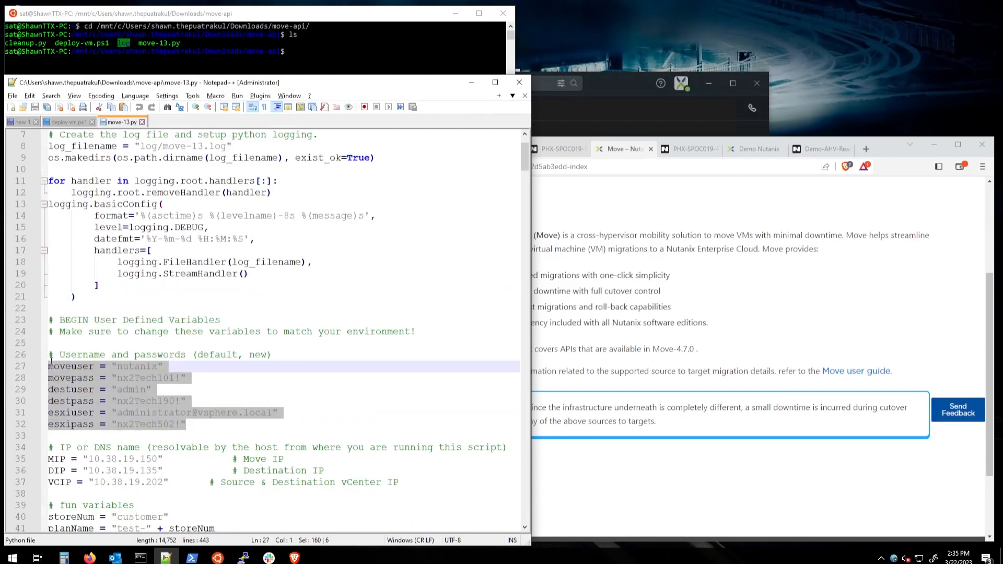
pyautogui.click(270, 383)
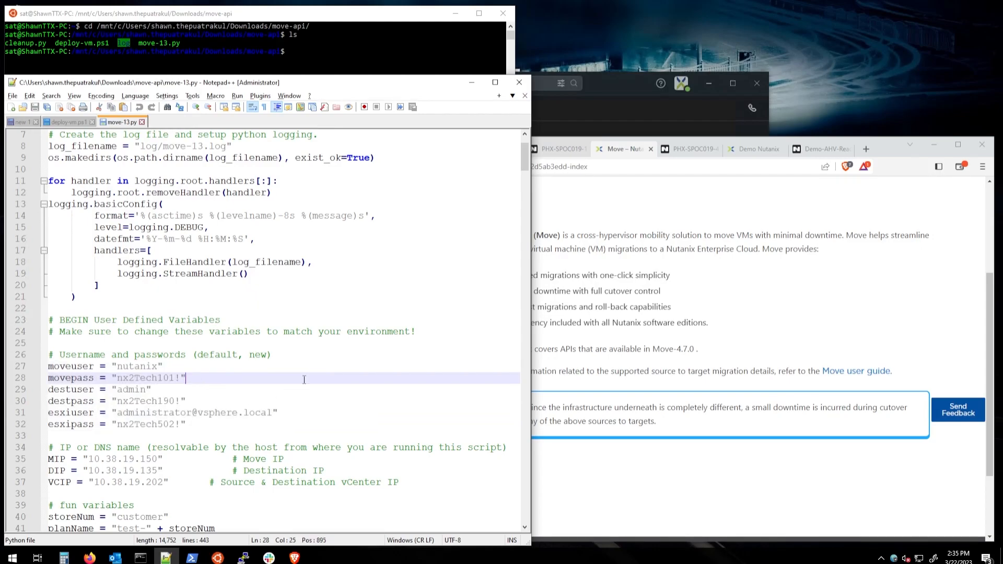
# Step: Highlight the MIP, DIP and VCIP lines and their Source/Destination comments
pyautogui.scroll(-3, 367, 350)
pyautogui.moveTo(178, 377); pyautogui.dragTo(43, 350)
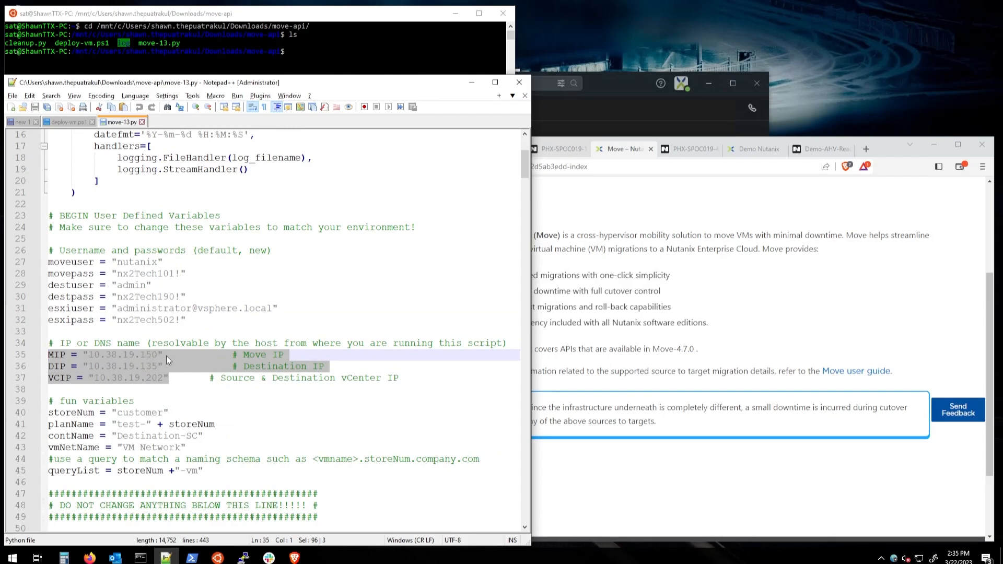
pyautogui.click(280, 367)
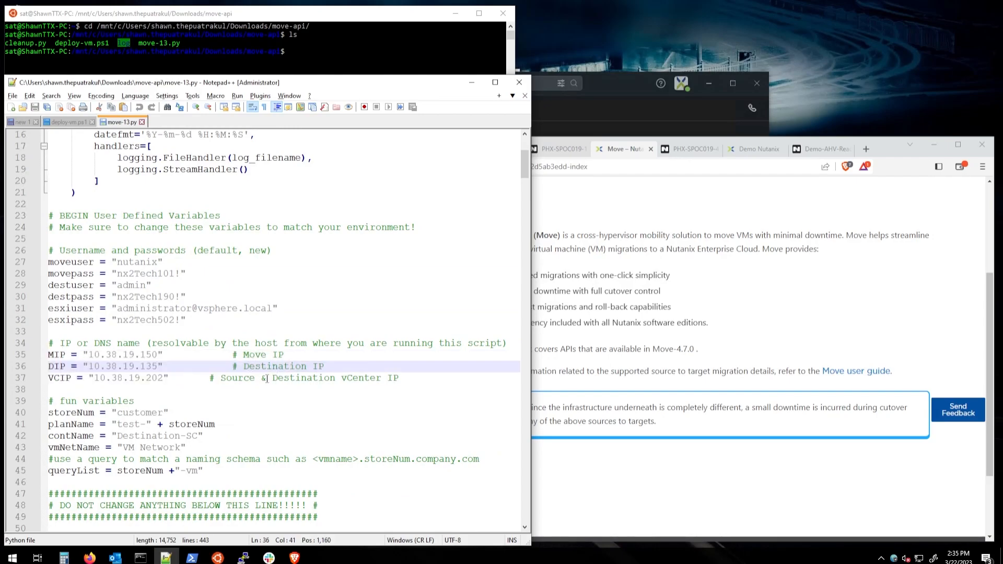
pyautogui.doubleClick(234, 380)
pyautogui.moveTo(400, 378); pyautogui.dragTo(221, 378)
pyautogui.doubleClick(266, 367)
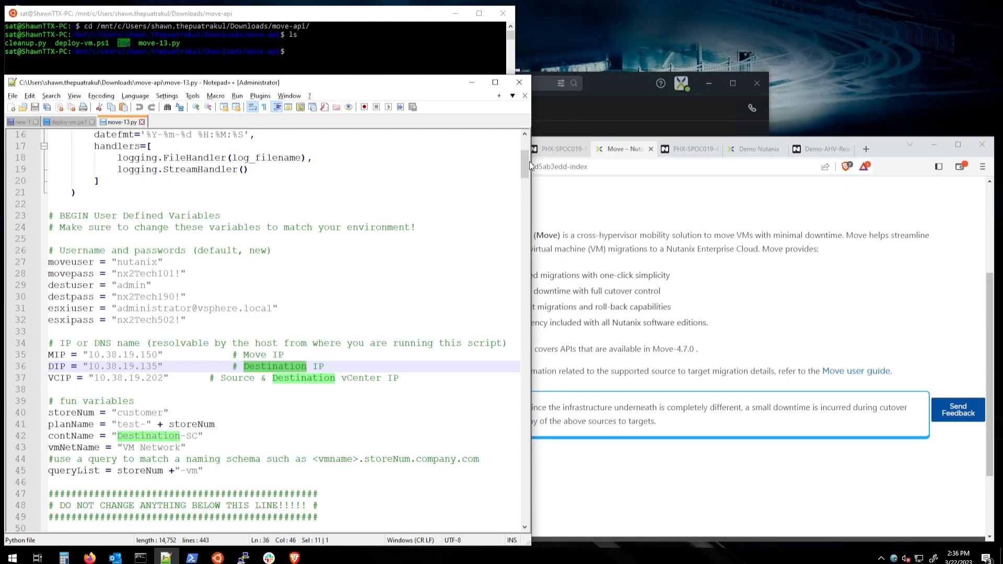
# Step: Return to the terminal and the empty Nutanix Move dashboard in the browser
pyautogui.moveTo(528, 162)
pyautogui.mouseDown()
pyautogui.moveTo(525, 437)
pyautogui.moveTo(533, 149)
pyautogui.mouseUp()
pyautogui.scroll(-10, 429, 272)
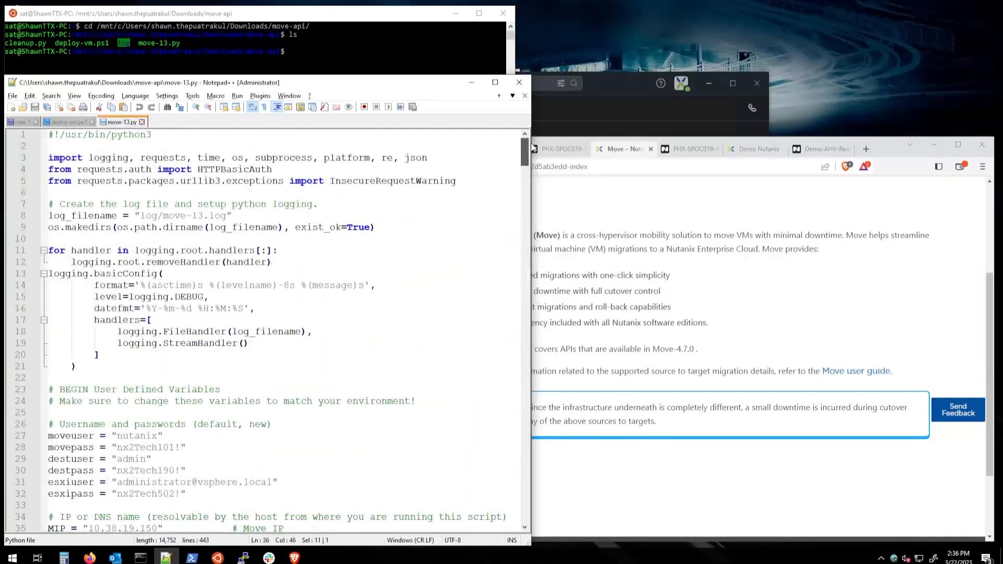
pyautogui.click(348, 46)
pyautogui.click(619, 223)
# Step: Check the empty Move dashboard, then clear the Ubuntu terminal screen
pyautogui.click(287, 151)
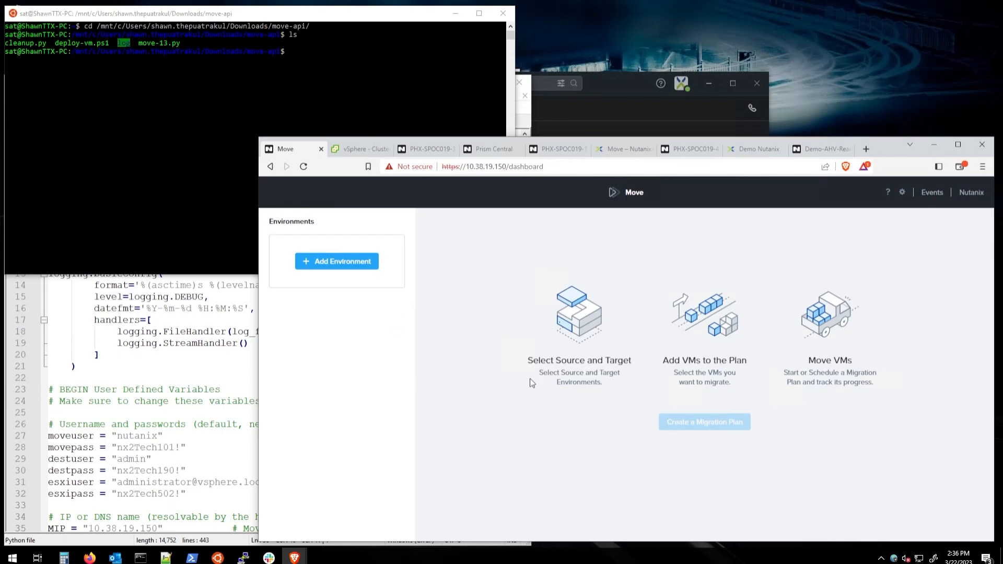
pyautogui.click(167, 228)
pyautogui.press('Up')
pyautogui.press('Up')
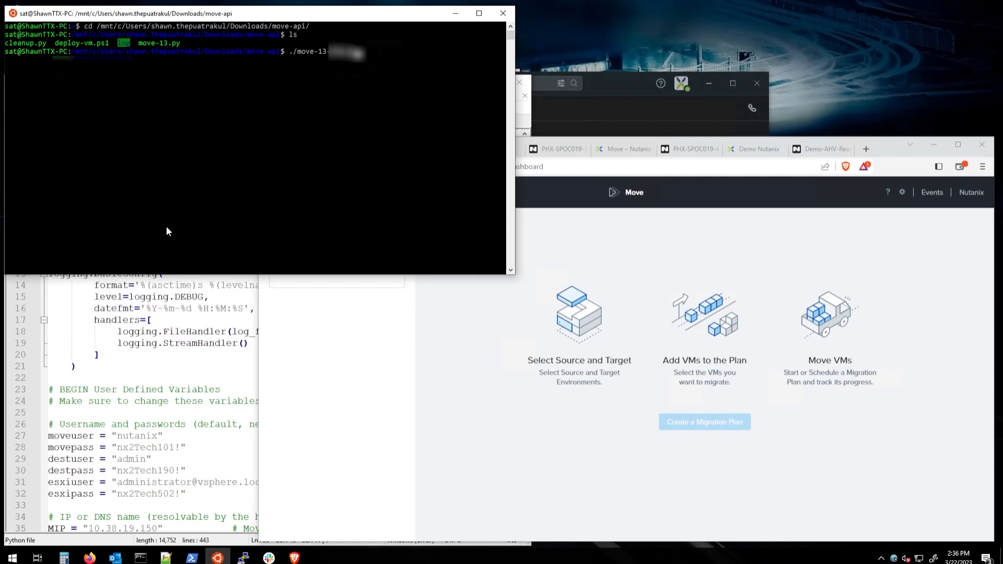
pyautogui.press('Return')
pyautogui.write('clear')
pyautogui.press('Return')
# Step: Run ./move-13.py and reload Move to show source-provider (12 VMs) and dest-provider (6 VMs)
pyautogui.write('./move-13.py')
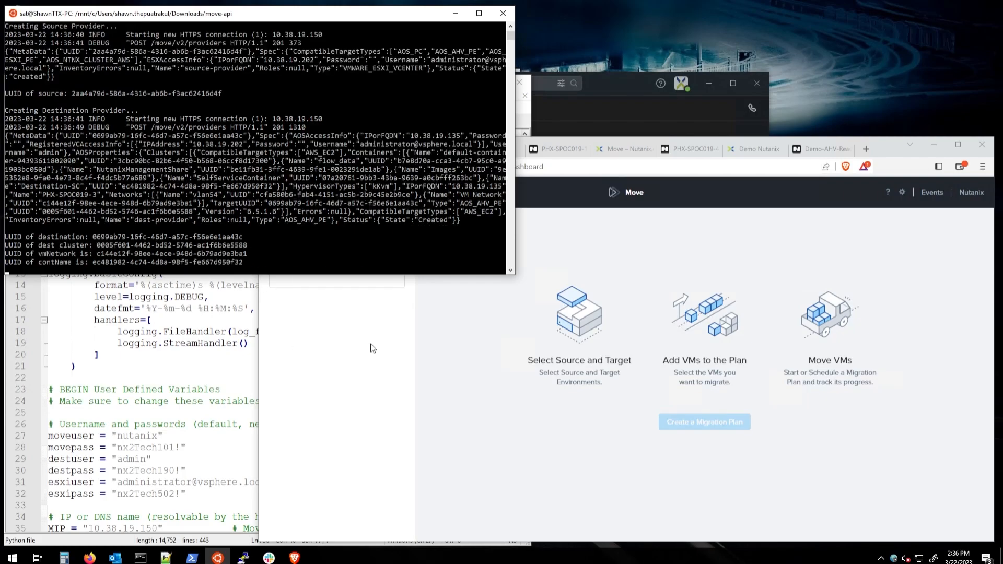
pyautogui.click(473, 385)
pyautogui.press('F5')
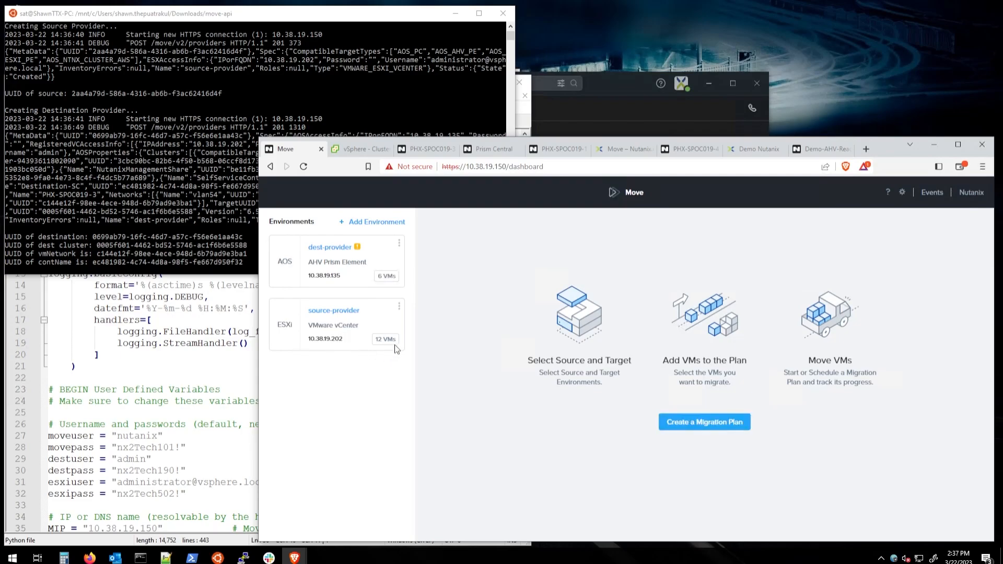
pyautogui.click(382, 224)
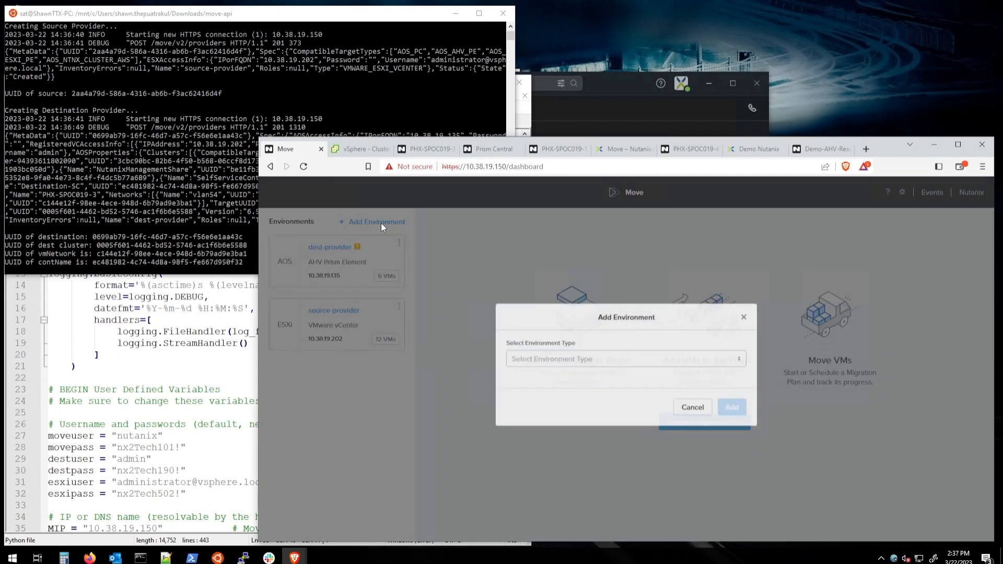
pyautogui.click(593, 354)
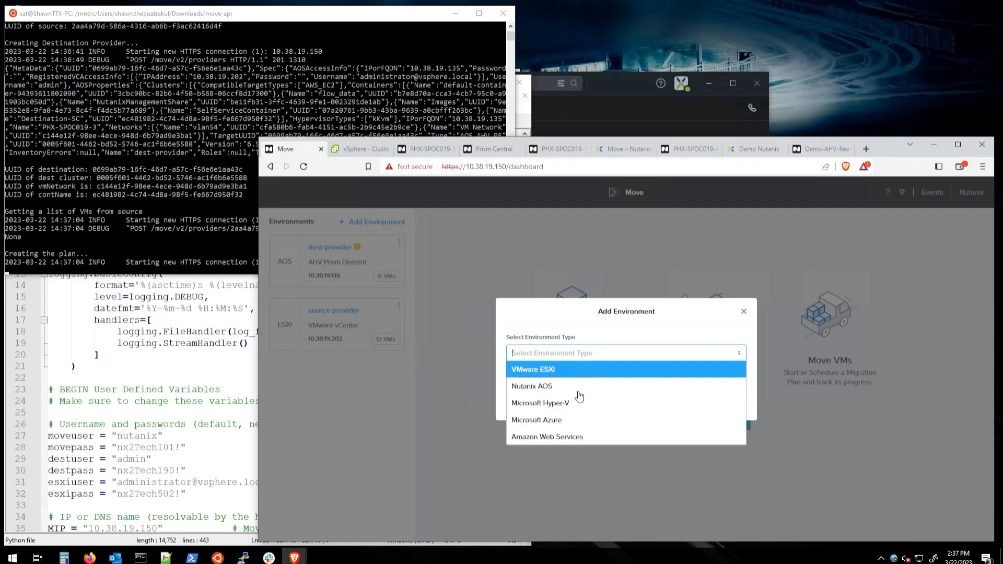
pyautogui.click(646, 338)
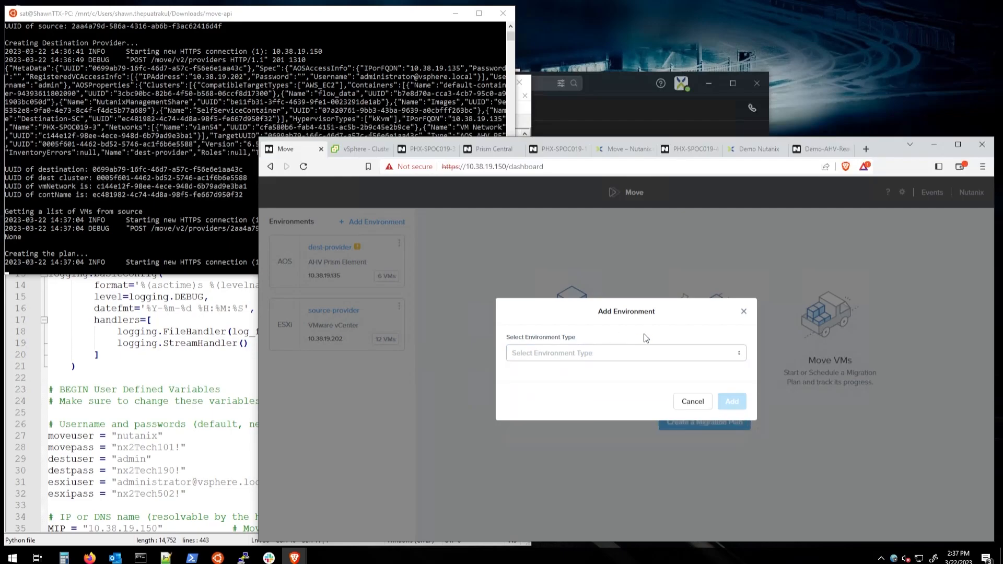
pyautogui.click(695, 400)
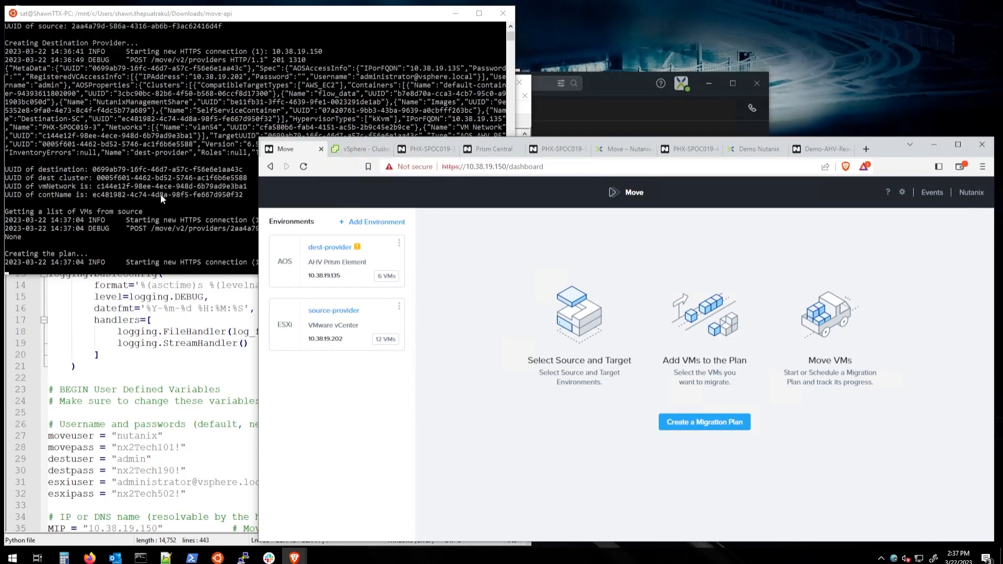
pyautogui.click(363, 149)
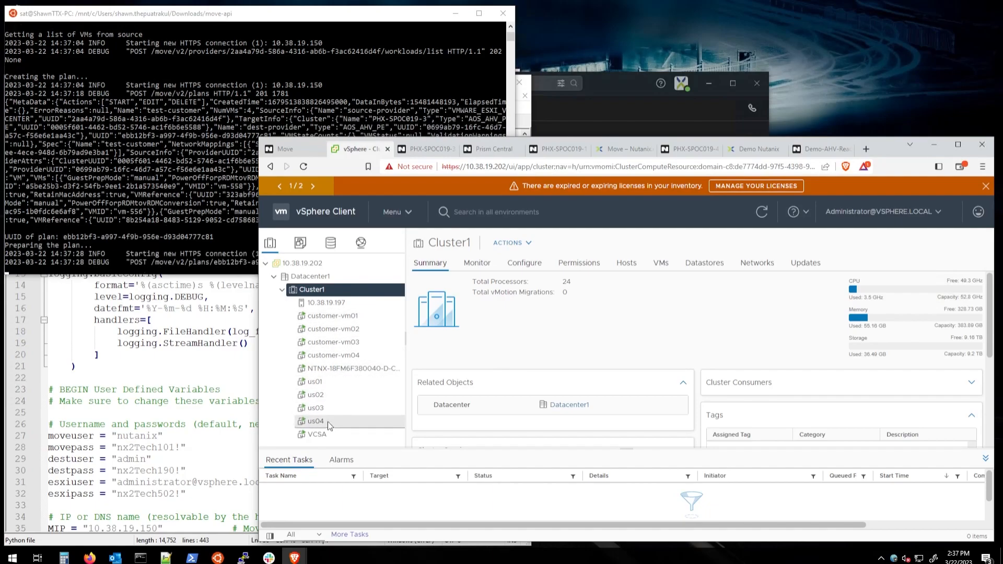
# Step: Scroll Cluster1's Summary showing the customer-vm01–04 and us01–04 VMs in vSphere Client
pyautogui.scroll(-6, 152, 363)
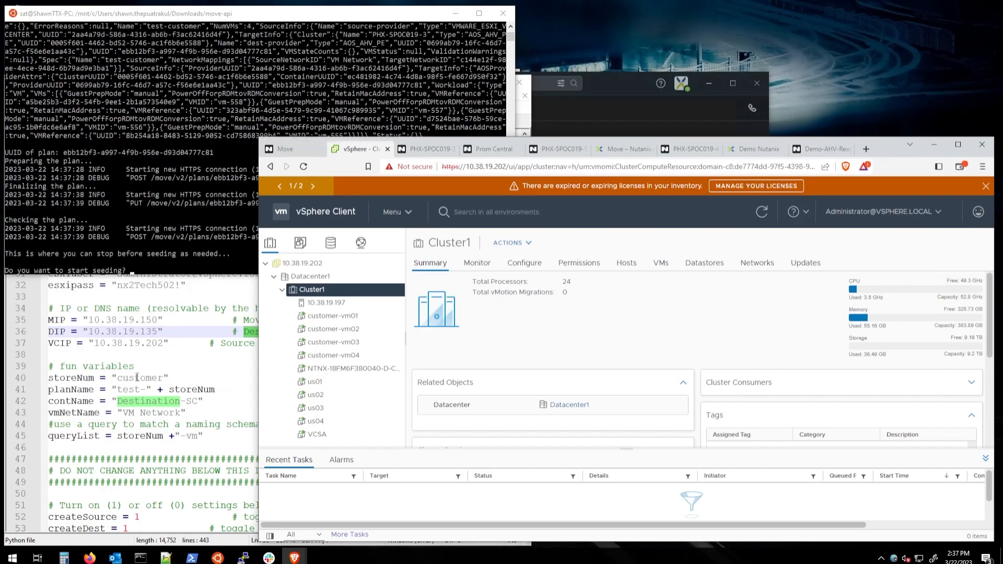
pyautogui.click(137, 377)
pyautogui.doubleClick(137, 378)
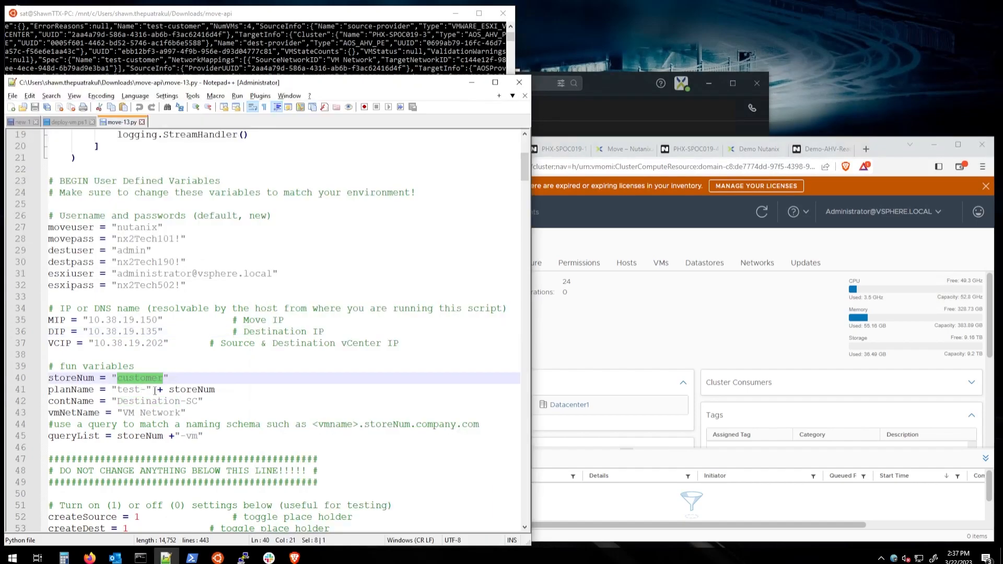
pyautogui.click(194, 438)
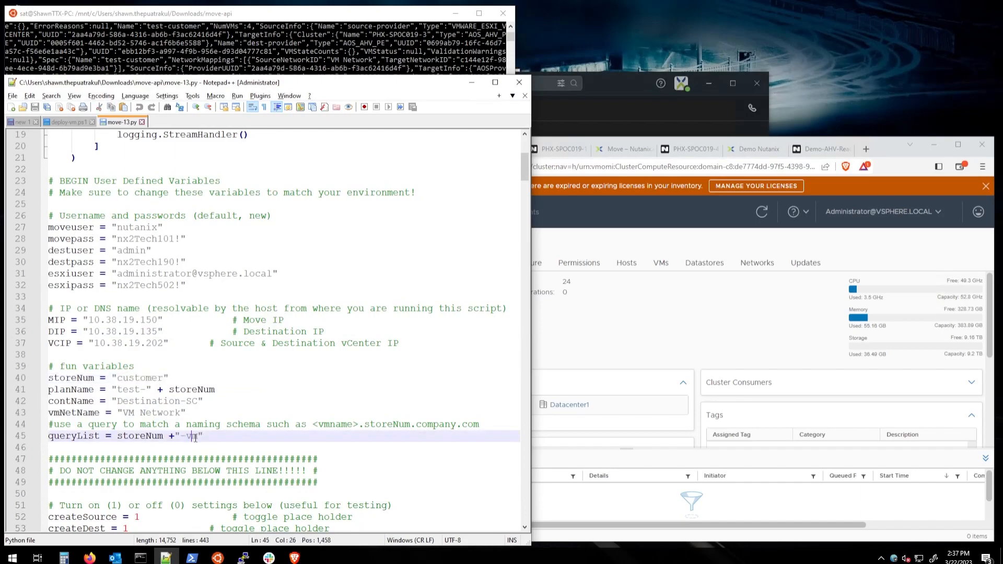
pyautogui.doubleClick(77, 437)
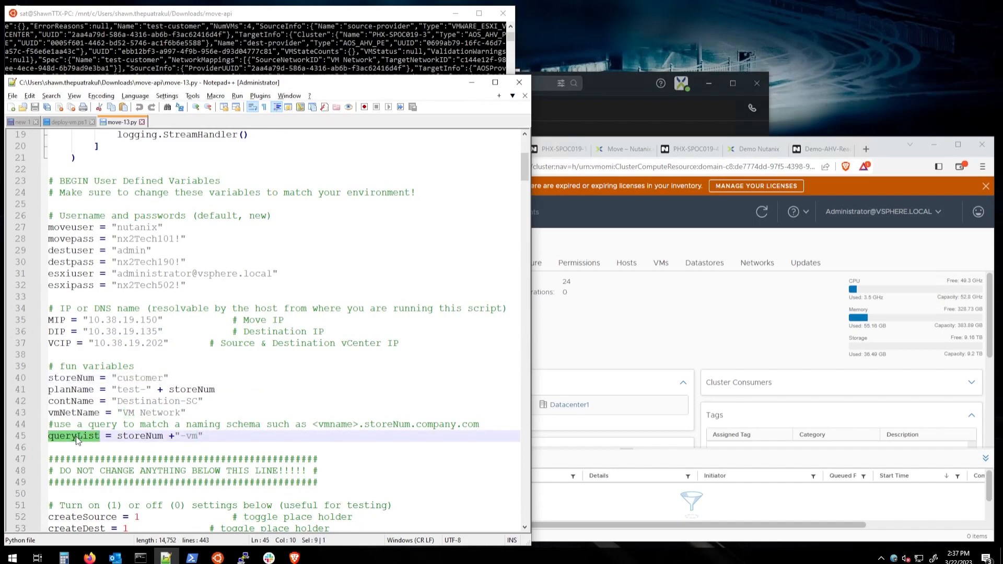
pyautogui.click(593, 236)
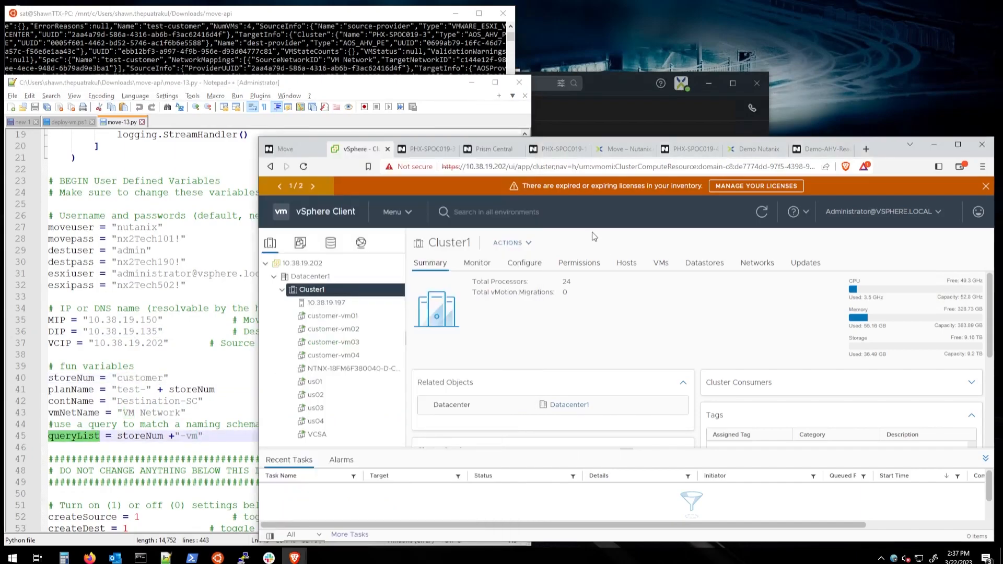
pyautogui.click(398, 17)
pyautogui.click(643, 237)
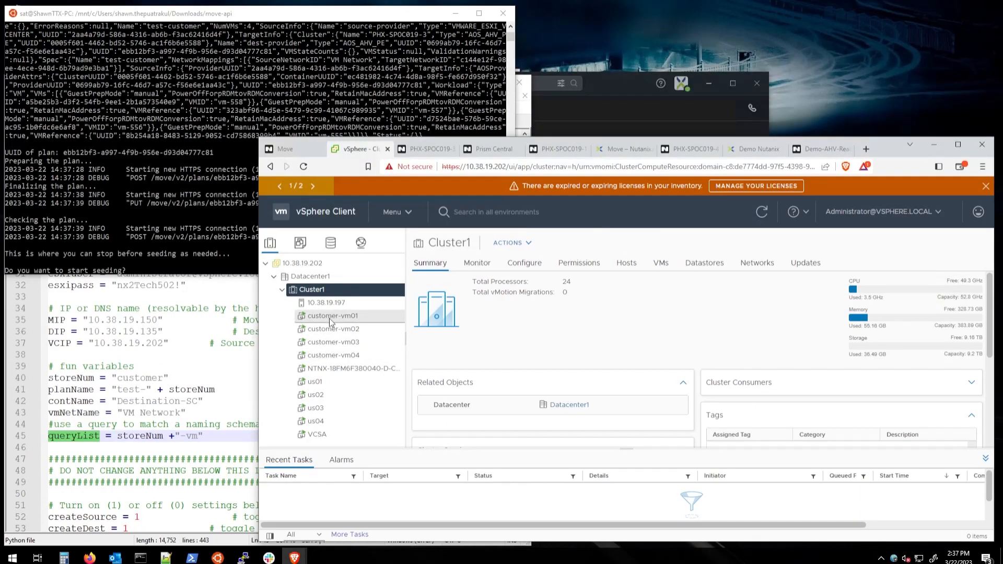
# Step: View the four VMs in the test-customer plan, then close its summary back to the dashboard
pyautogui.click(296, 150)
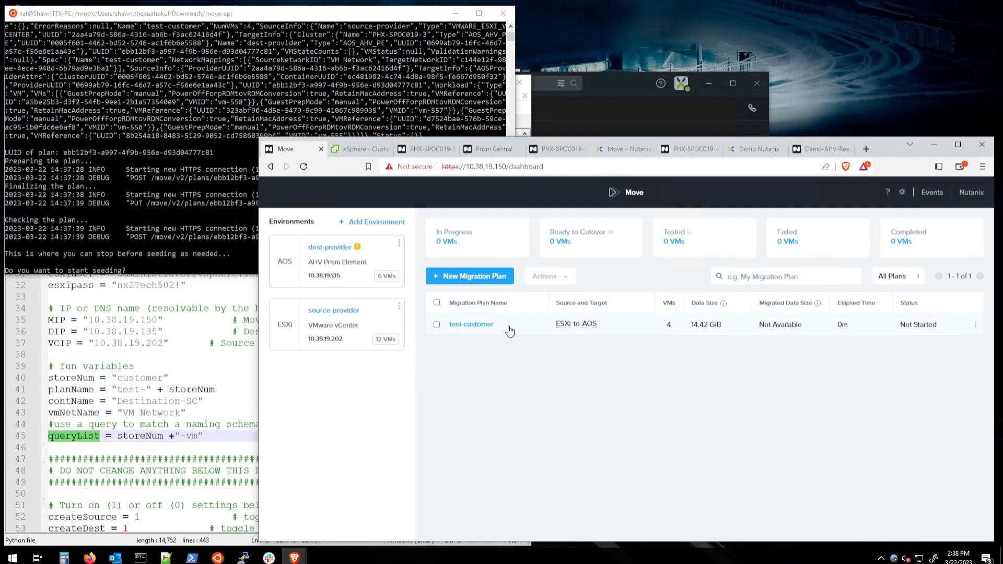
pyautogui.click(482, 325)
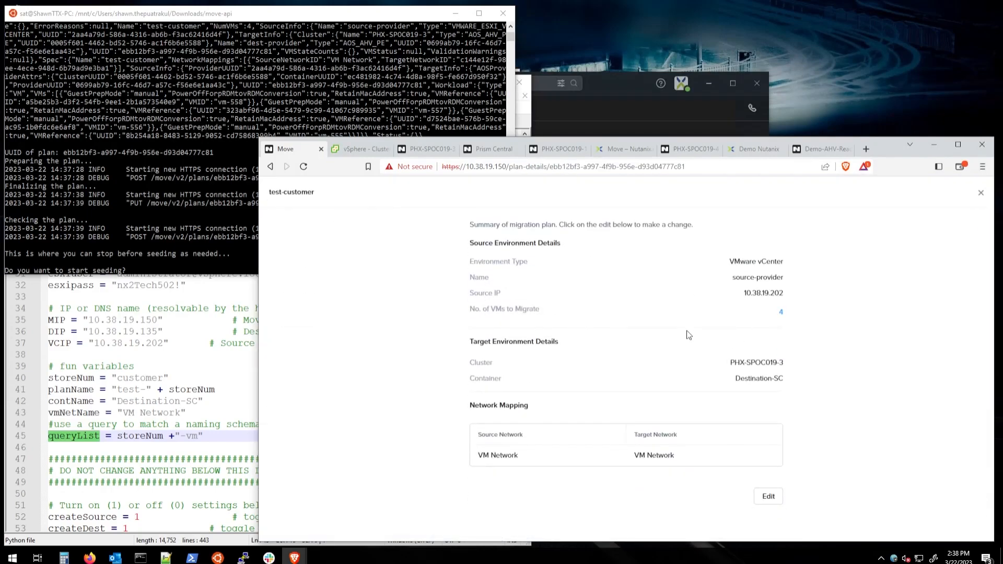
pyautogui.click(781, 312)
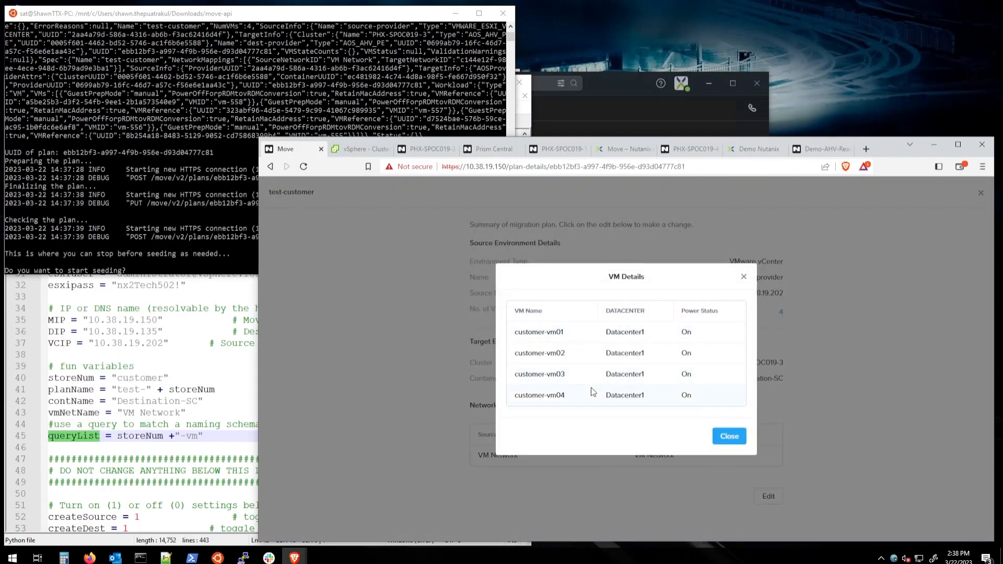
pyautogui.click(734, 438)
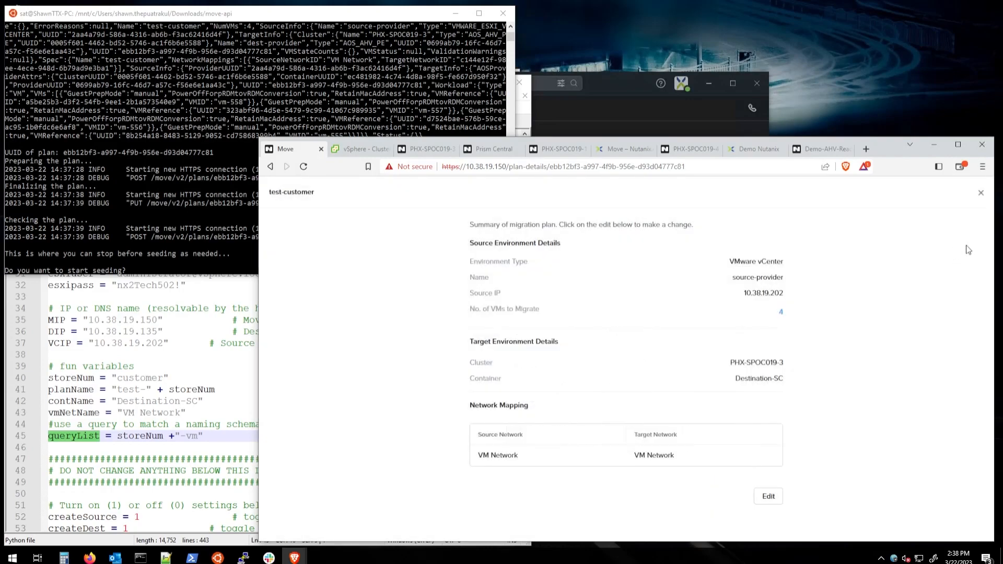
pyautogui.click(982, 193)
pyautogui.click(158, 261)
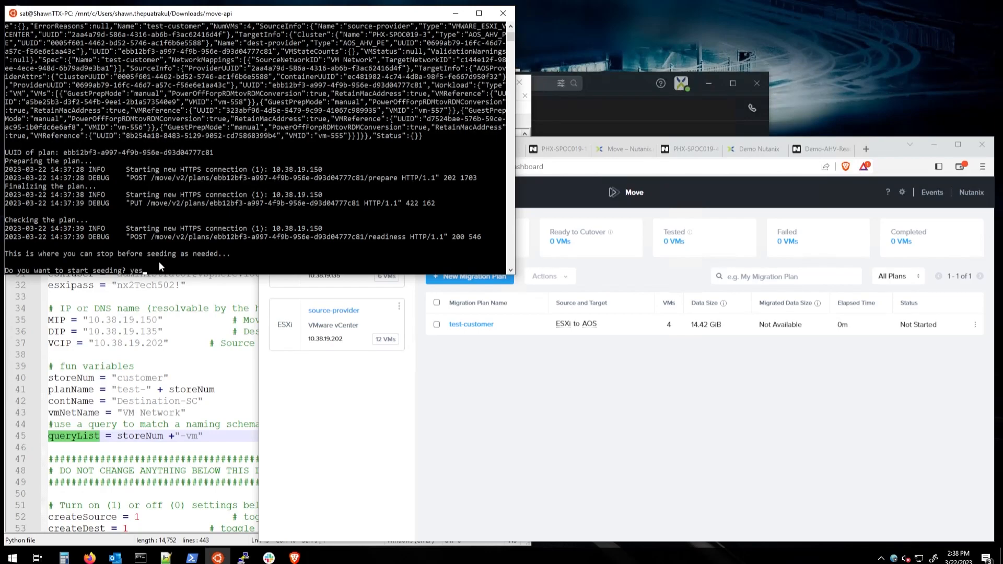
# Step: Confirm 'yes' to start seeding test-customer, then check Move and Cluster1 in vSphere
pyautogui.press('Return')
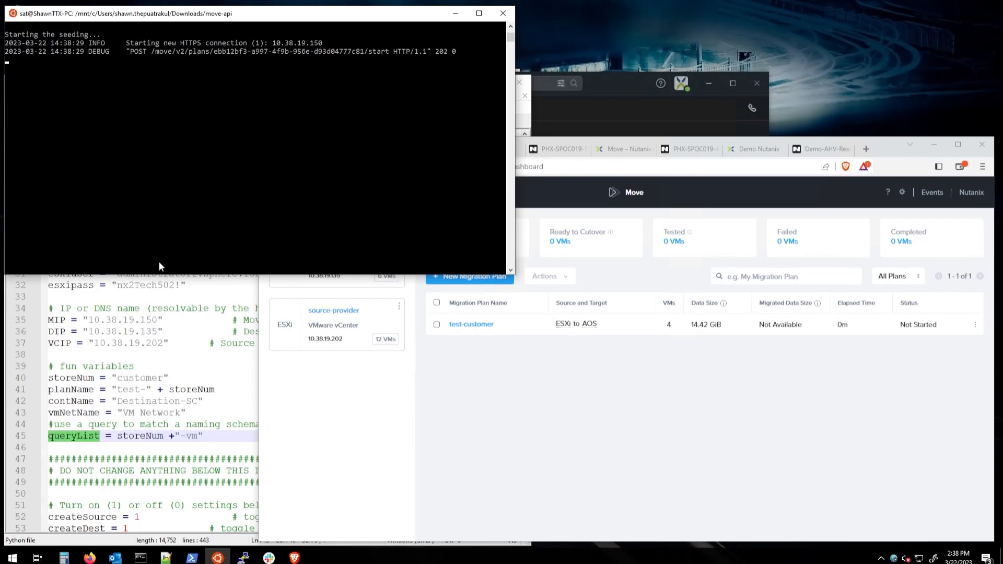
pyautogui.click(589, 443)
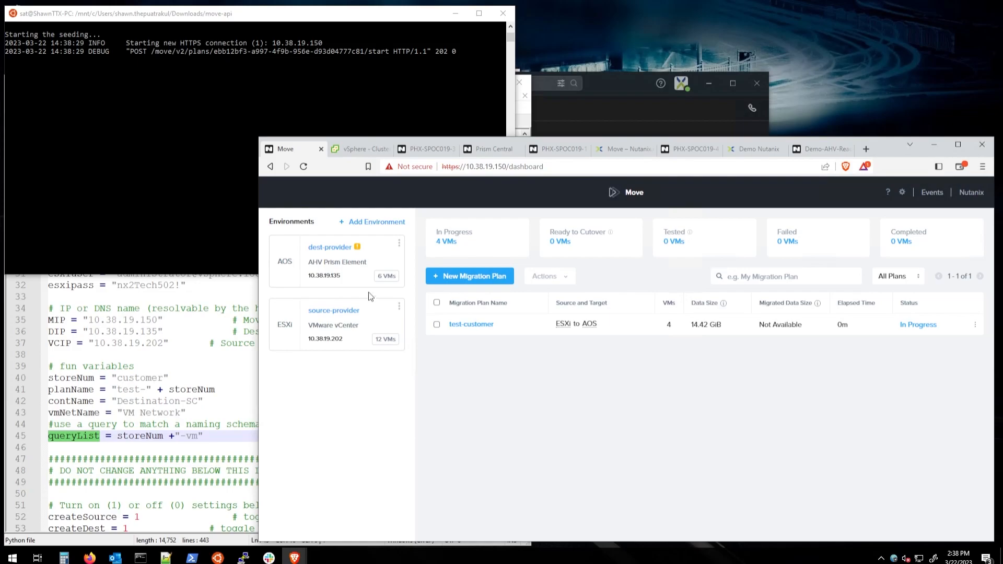
pyautogui.click(356, 150)
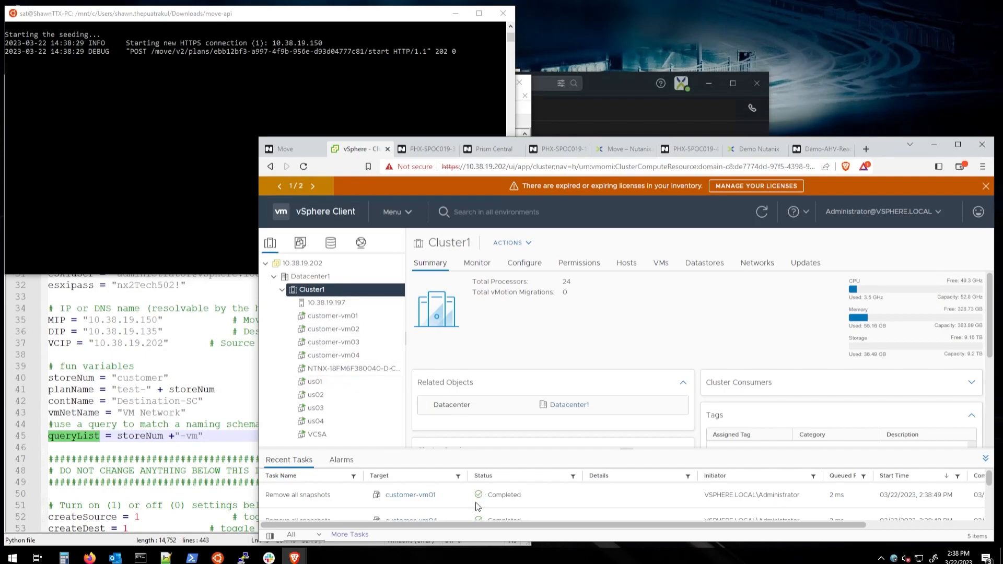
# Step: Review the customer VMs' recent vSphere tasks, then switch to the PHX-SPOC019-3 Prism dashboard
pyautogui.scroll(-3, 594, 493)
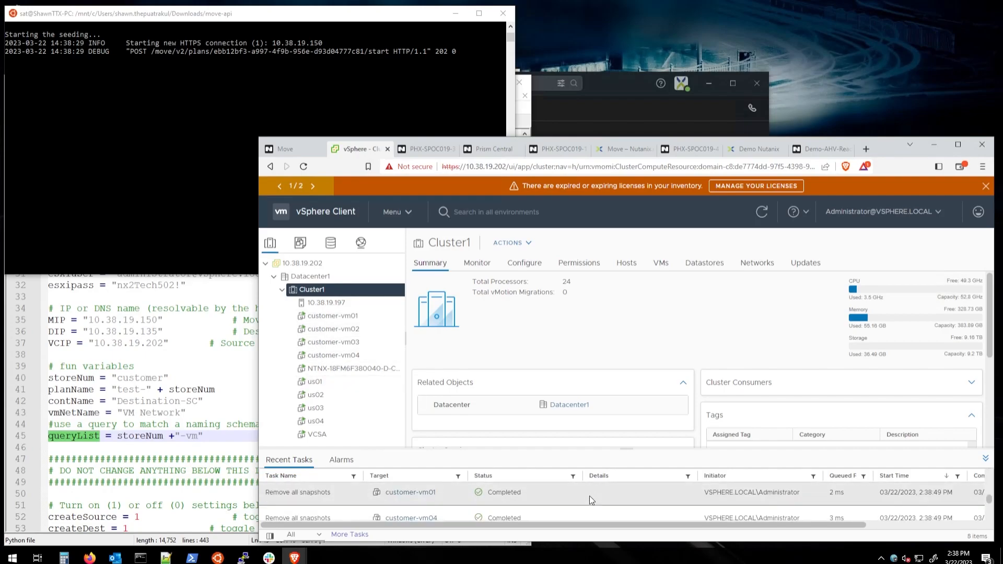
pyautogui.scroll(4, 585, 506)
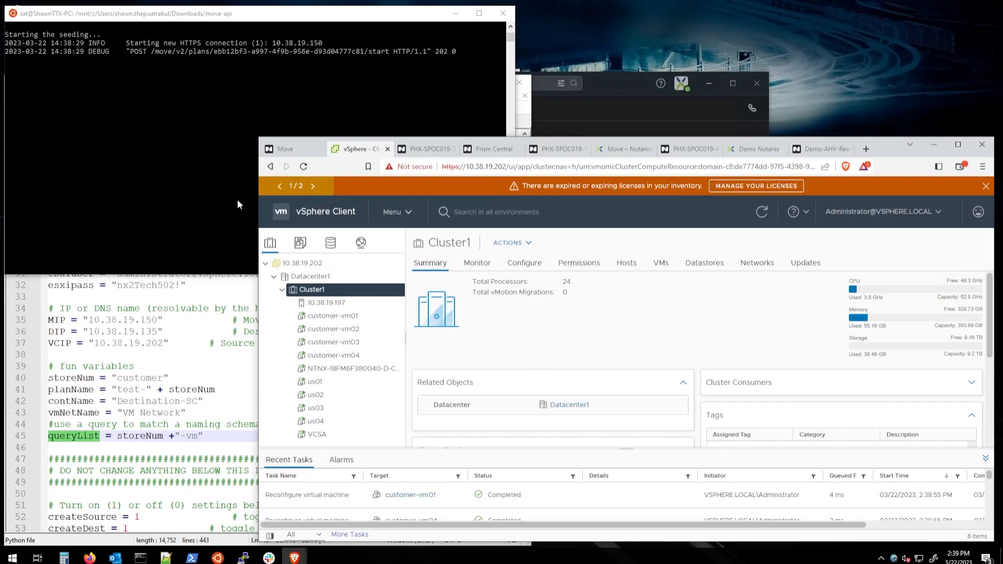
pyautogui.click(428, 149)
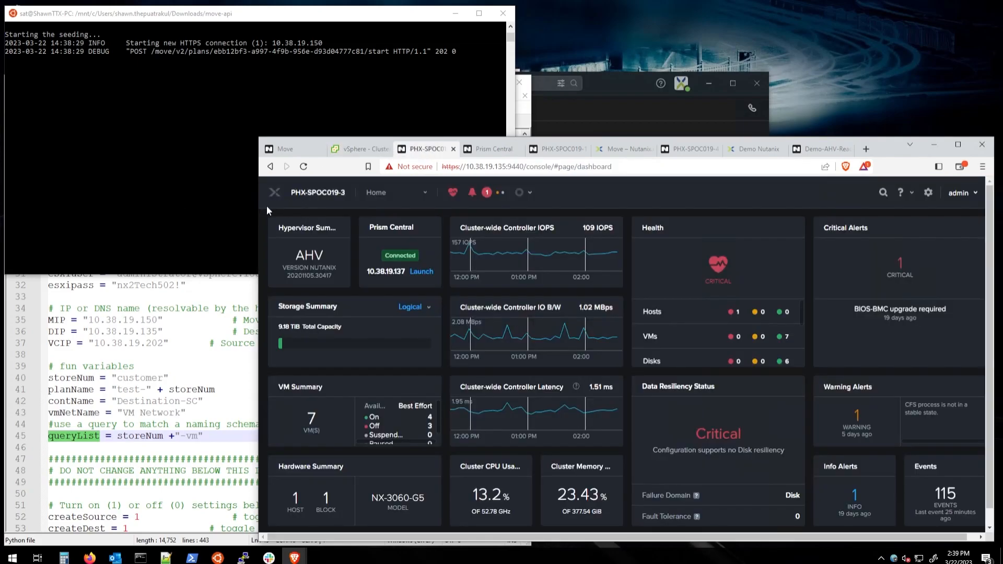
# Step: Show Prism's VM table with Include Controller VMs unticked, leaving the six user VMs
pyautogui.doubleClick(307, 257)
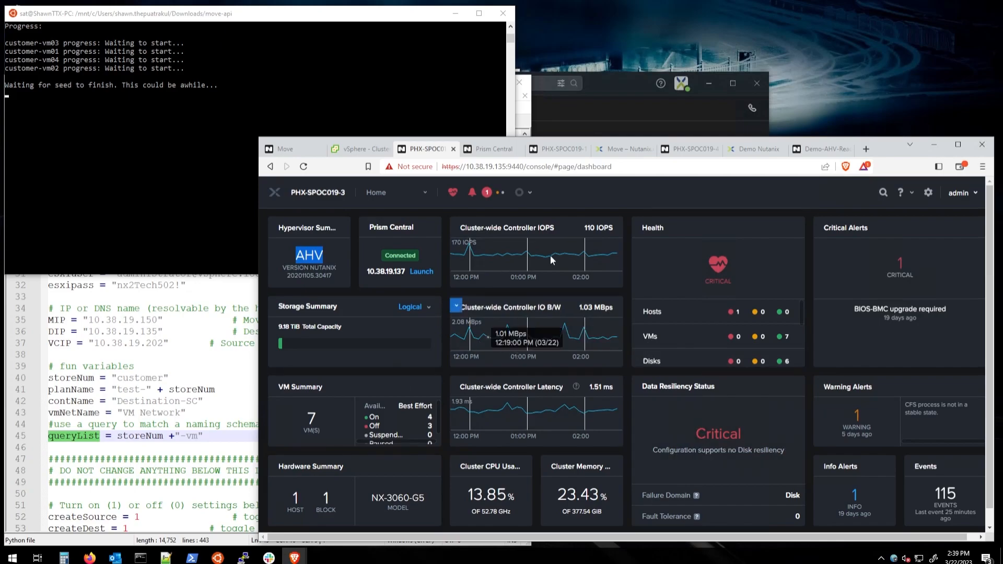
pyautogui.click(381, 195)
pyautogui.click(368, 248)
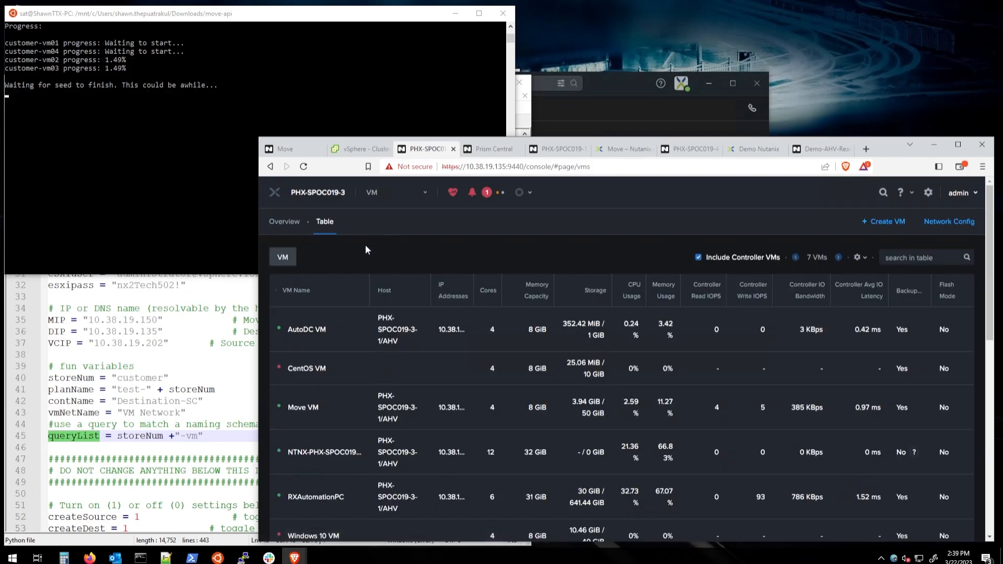
pyautogui.scroll(-1, 364, 293)
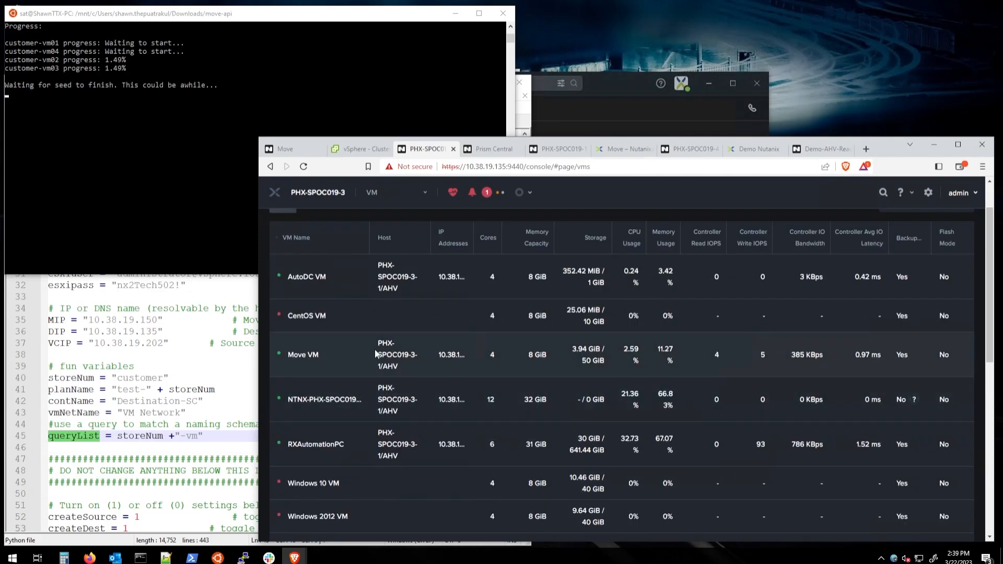
pyautogui.scroll(1, 460, 347)
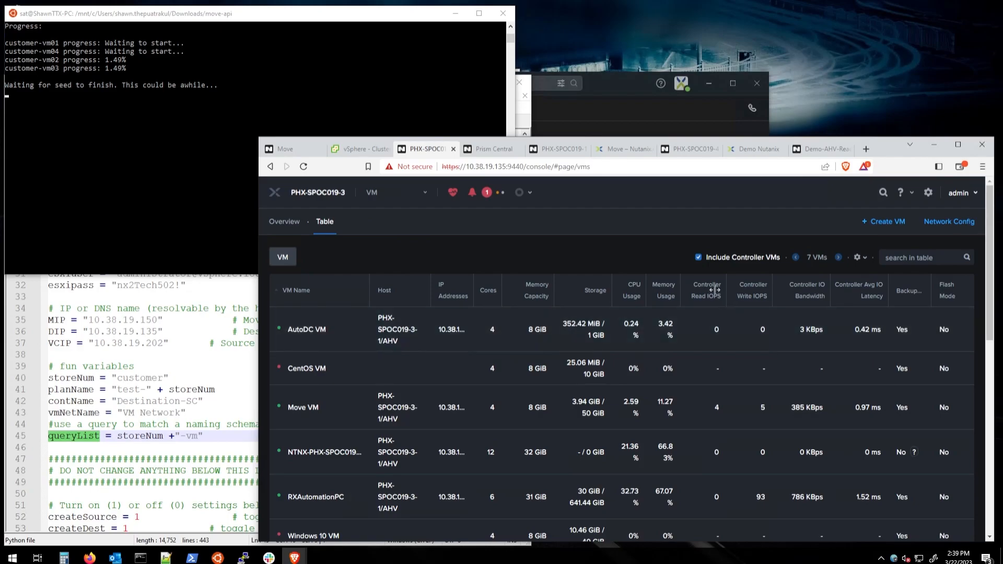
pyautogui.click(698, 257)
pyautogui.scroll(-2, 444, 339)
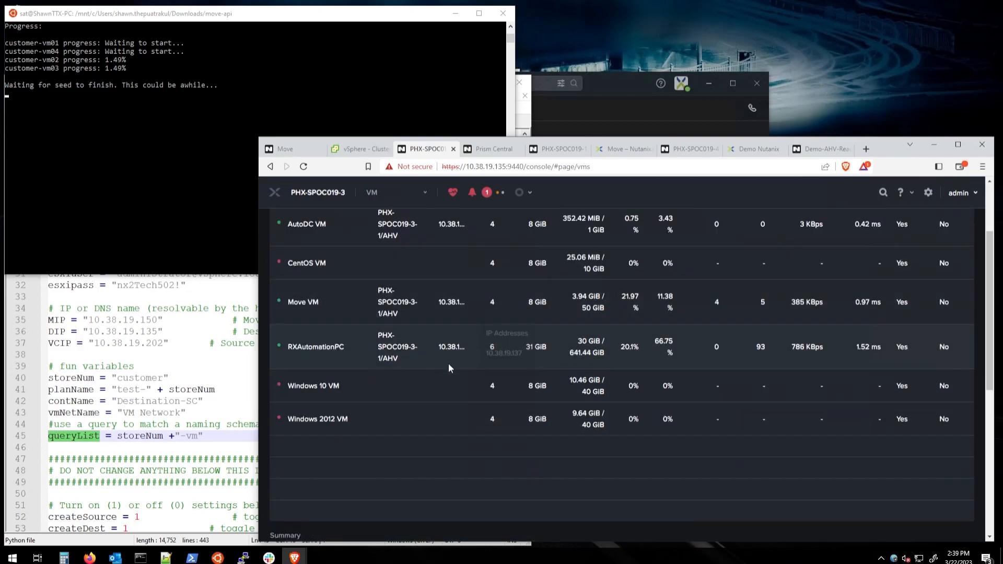
pyautogui.scroll(2, 448, 365)
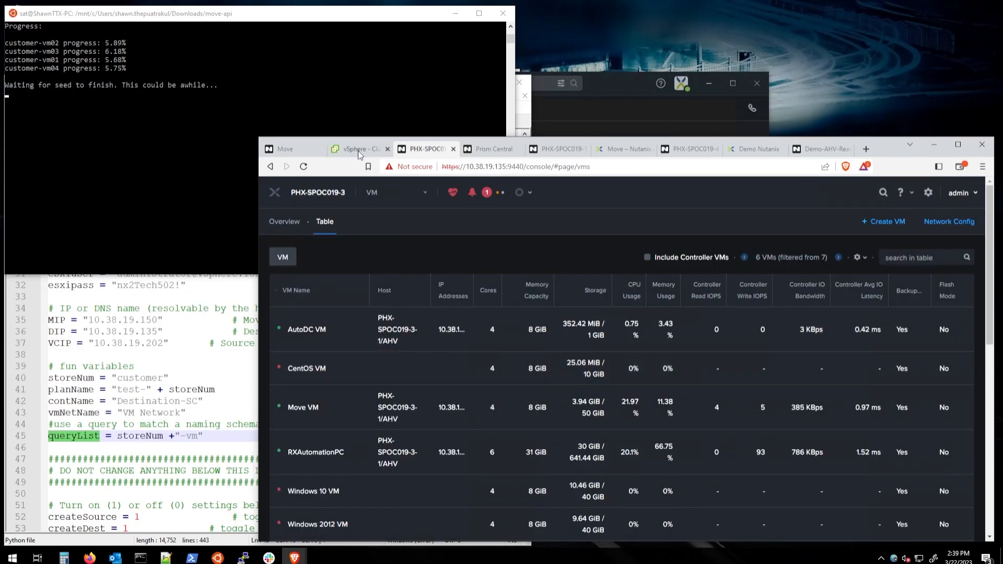
pyautogui.click(291, 149)
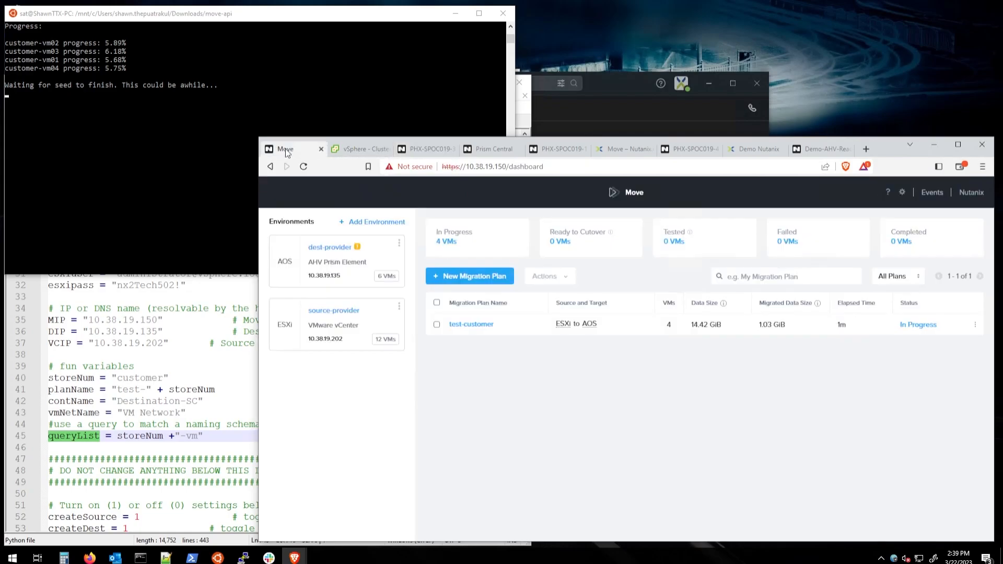
# Step: Check test-customer seeding progress at about 11%, then begin a New Migration Plan
pyautogui.click(926, 325)
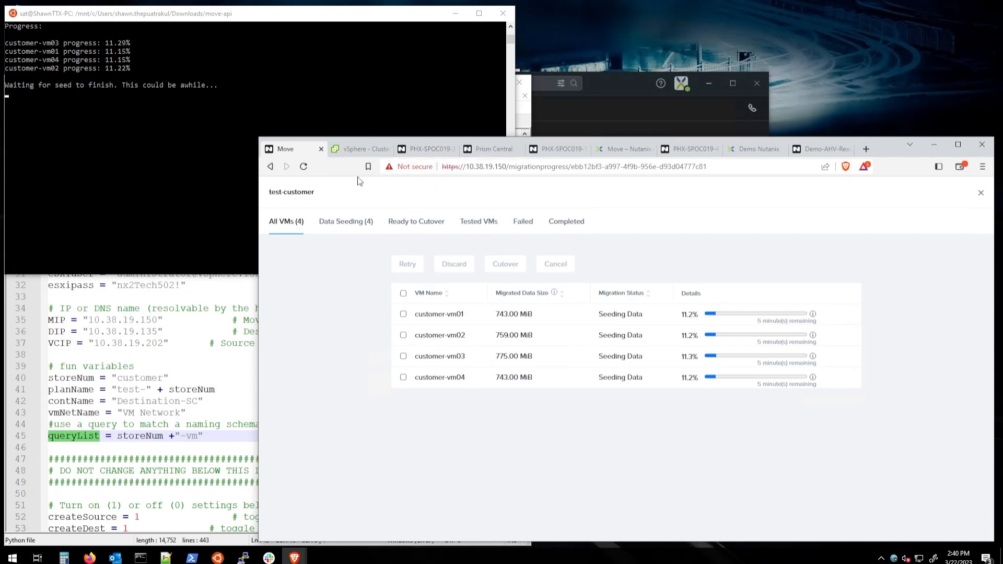
pyautogui.click(981, 193)
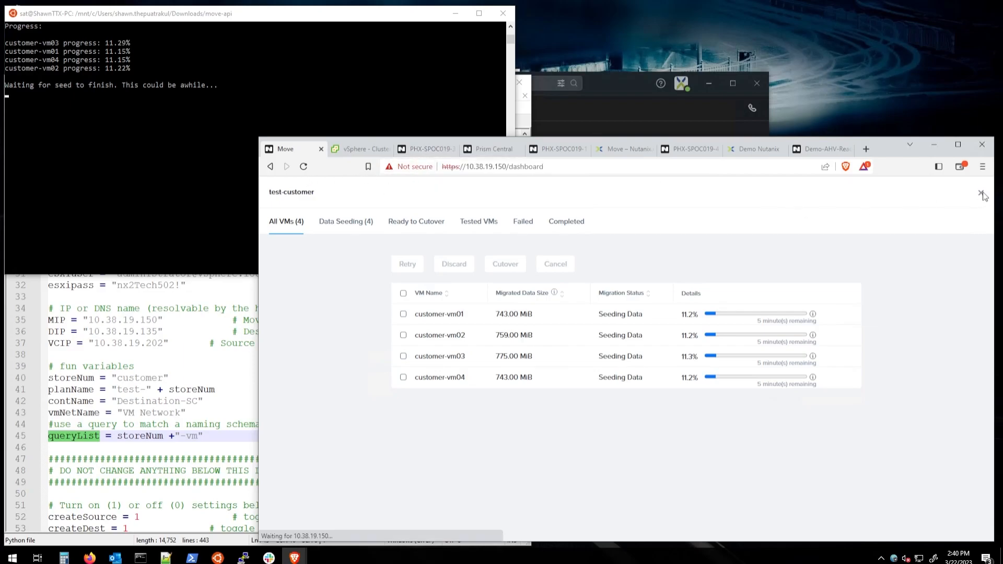
pyautogui.click(469, 275)
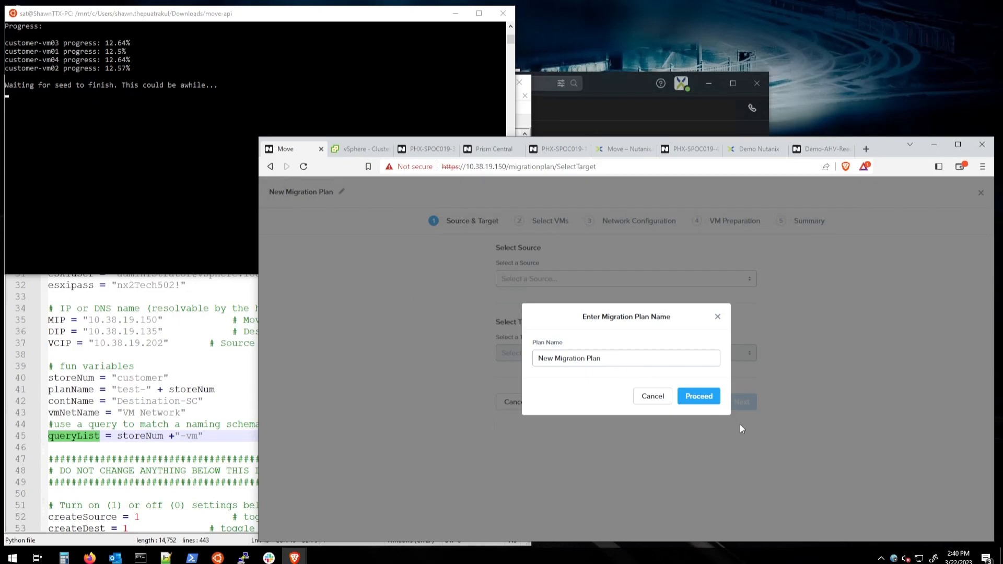
pyautogui.click(711, 401)
pyautogui.click(548, 278)
pyautogui.click(546, 315)
pyautogui.click(552, 355)
pyautogui.click(543, 368)
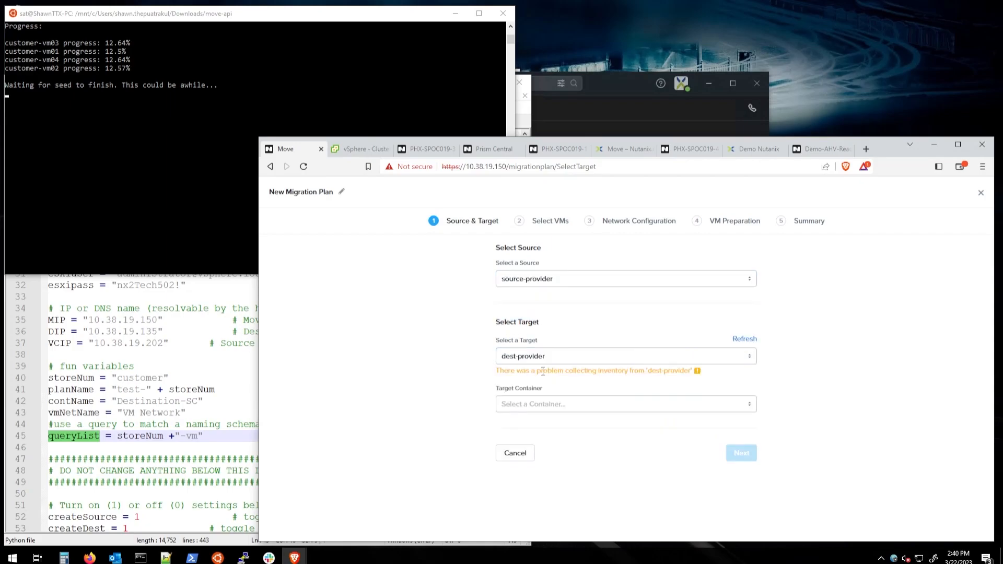
pyautogui.click(541, 405)
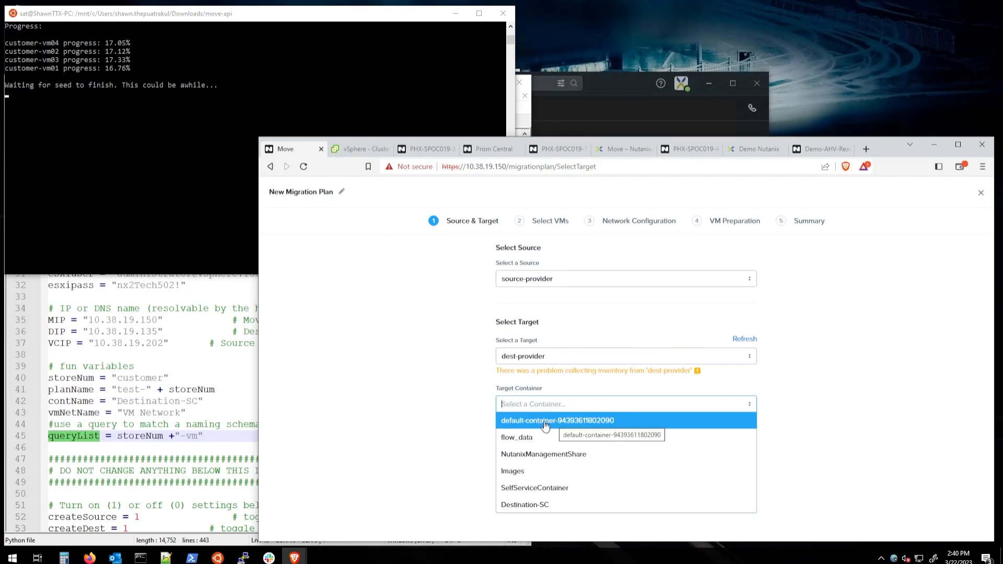
pyautogui.click(543, 422)
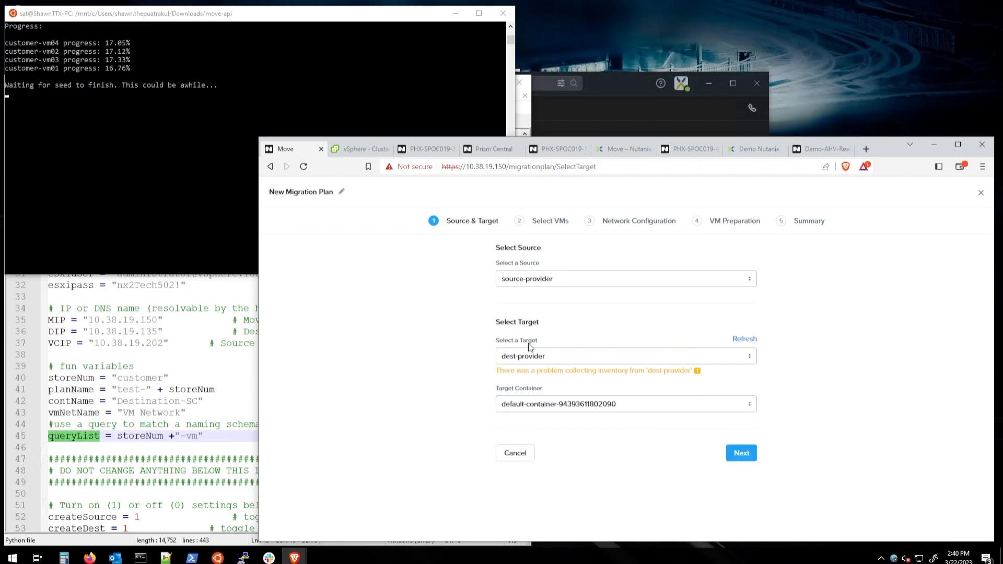
# Step: Verify the container in Prism's Storage Table, then advance the Move wizard to VM selection
pyautogui.click(426, 150)
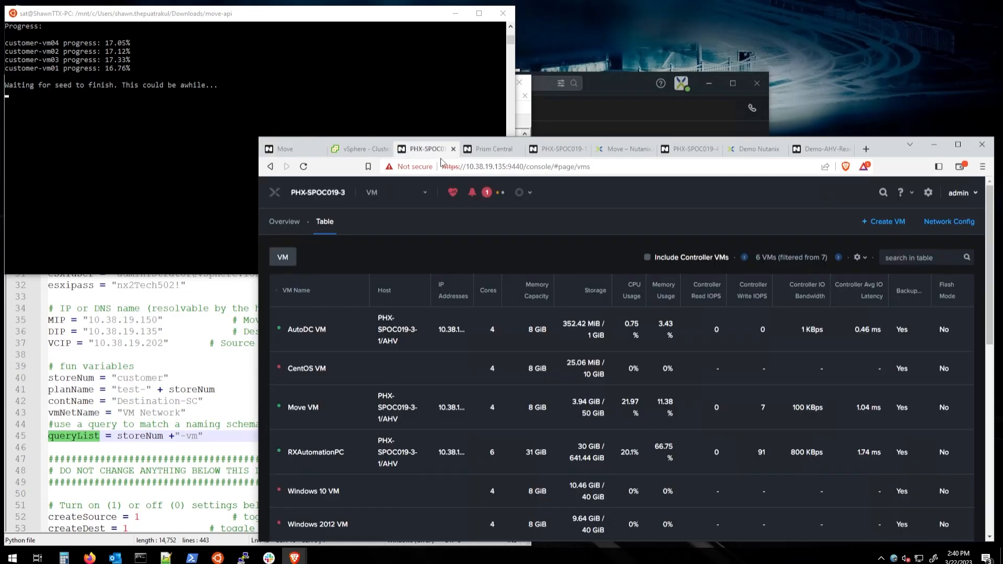
pyautogui.click(386, 192)
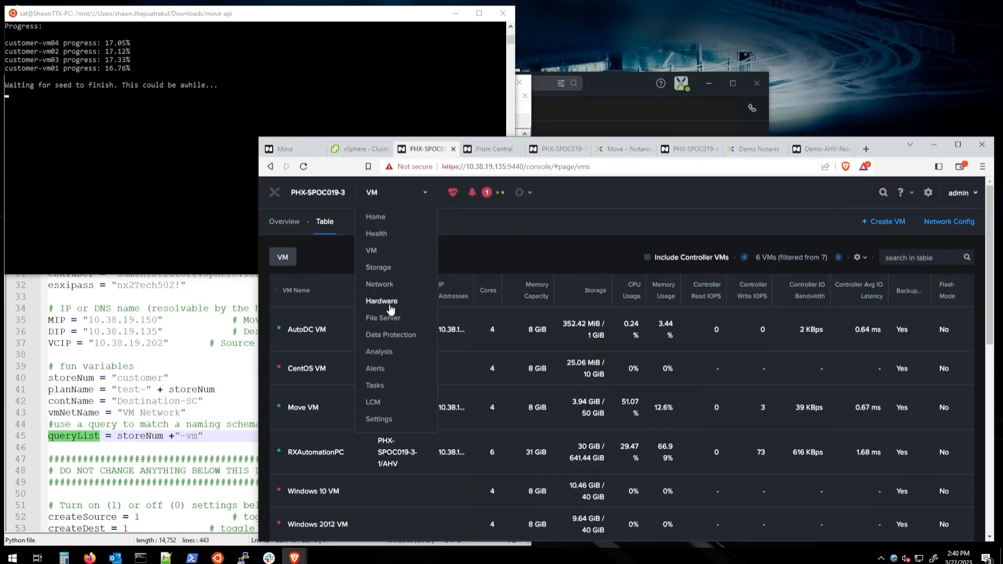
pyautogui.click(381, 265)
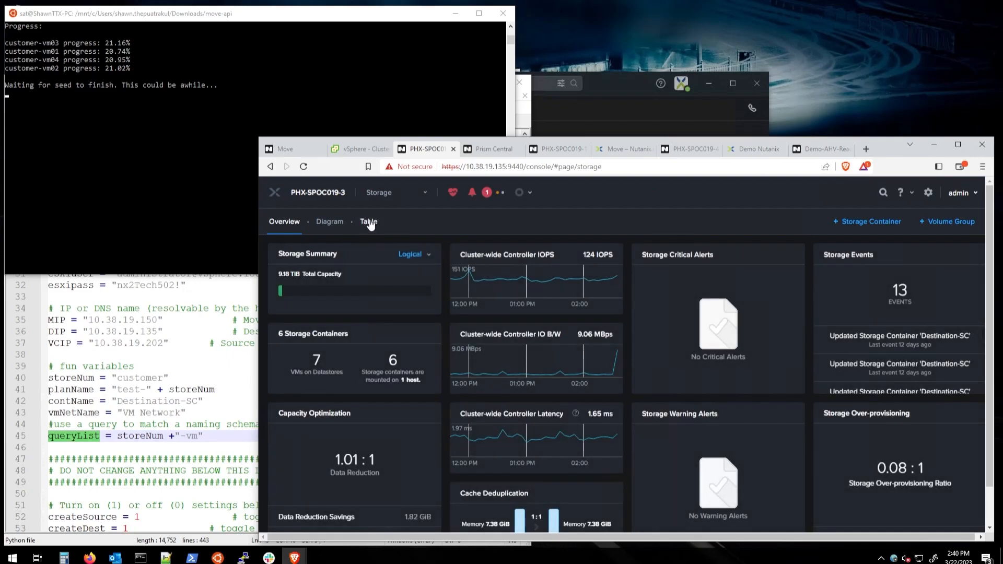
pyautogui.click(369, 223)
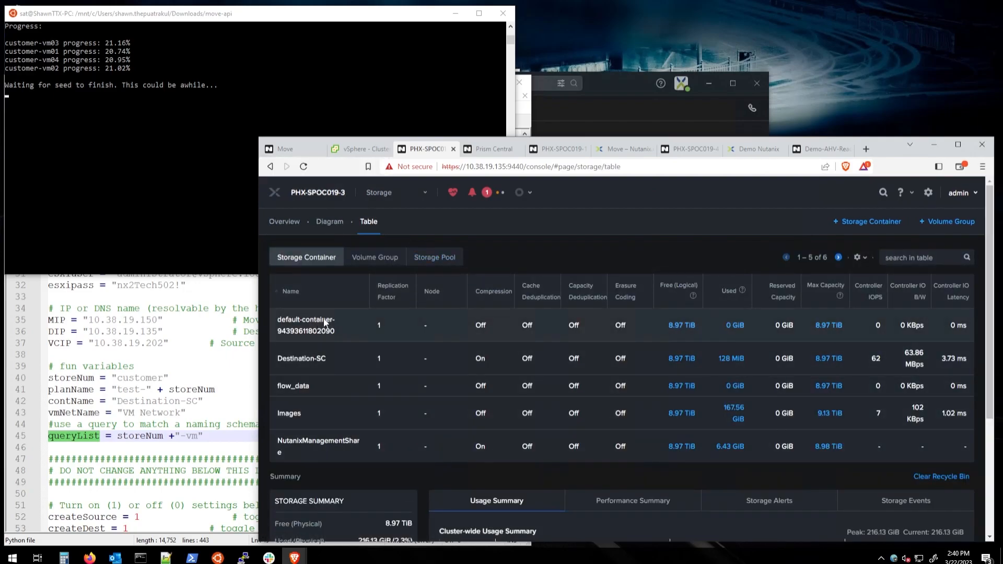
pyautogui.click(321, 148)
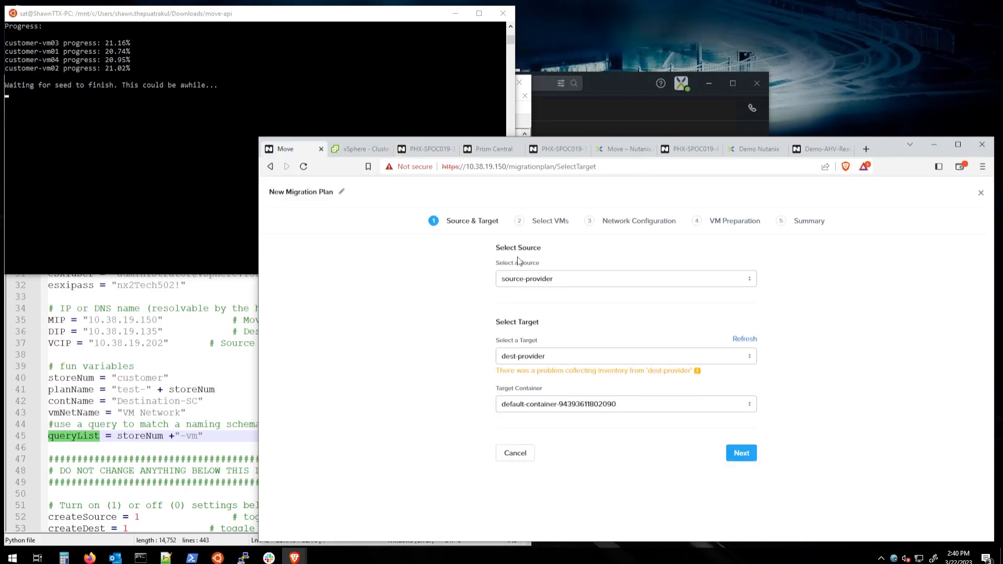
pyautogui.click(754, 454)
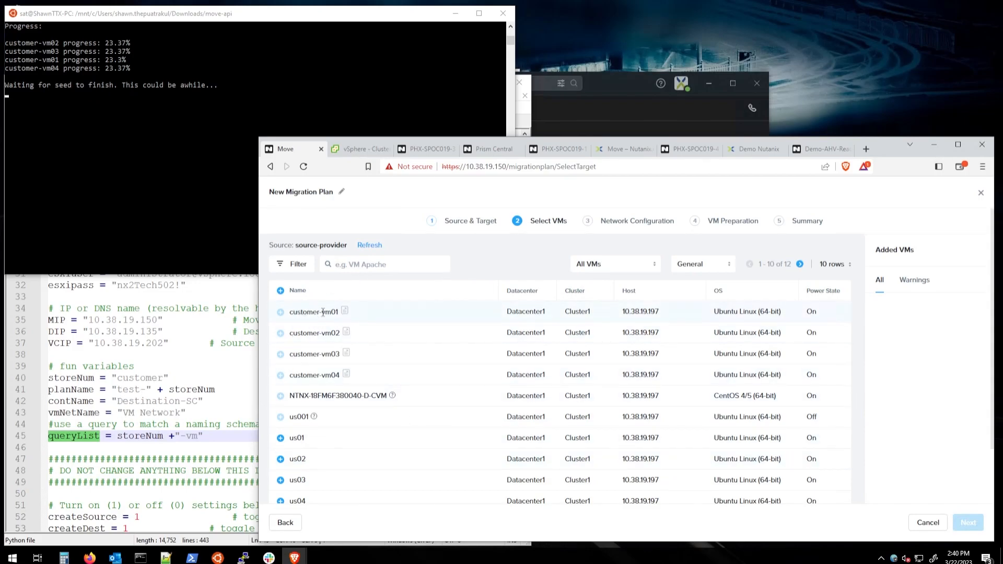
# Step: Filter VMs by 'us0', add us01, us02, us03 and us04 to the plan, and continue
pyautogui.click(372, 266)
pyautogui.write('us0')
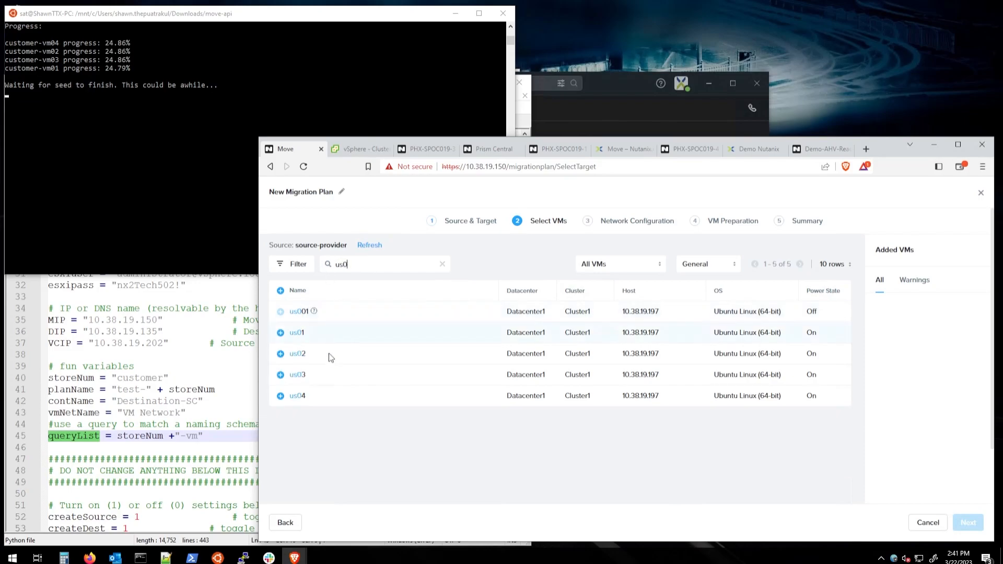
pyautogui.click(280, 333)
pyautogui.click(281, 353)
pyautogui.click(280, 375)
pyautogui.click(280, 396)
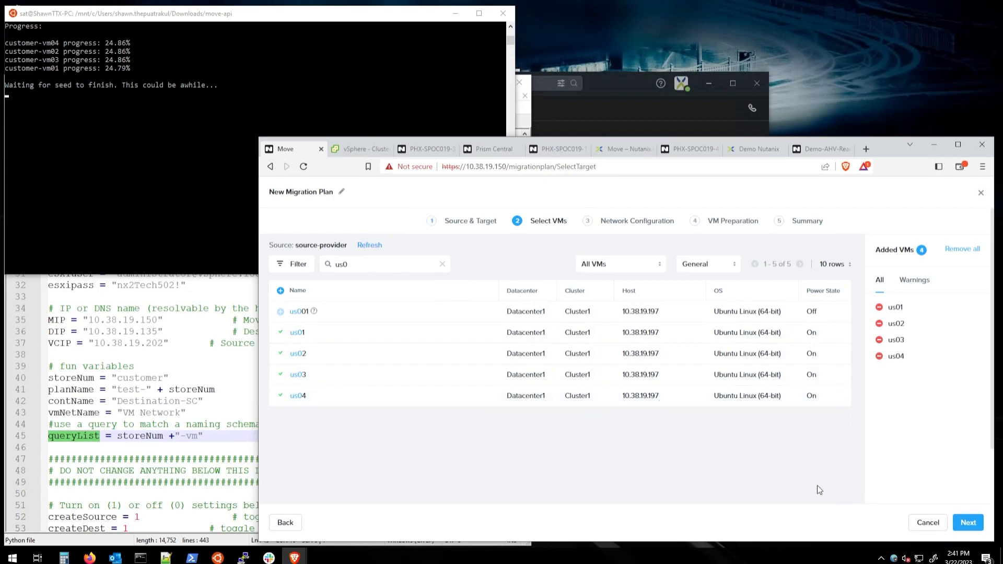
pyautogui.click(970, 523)
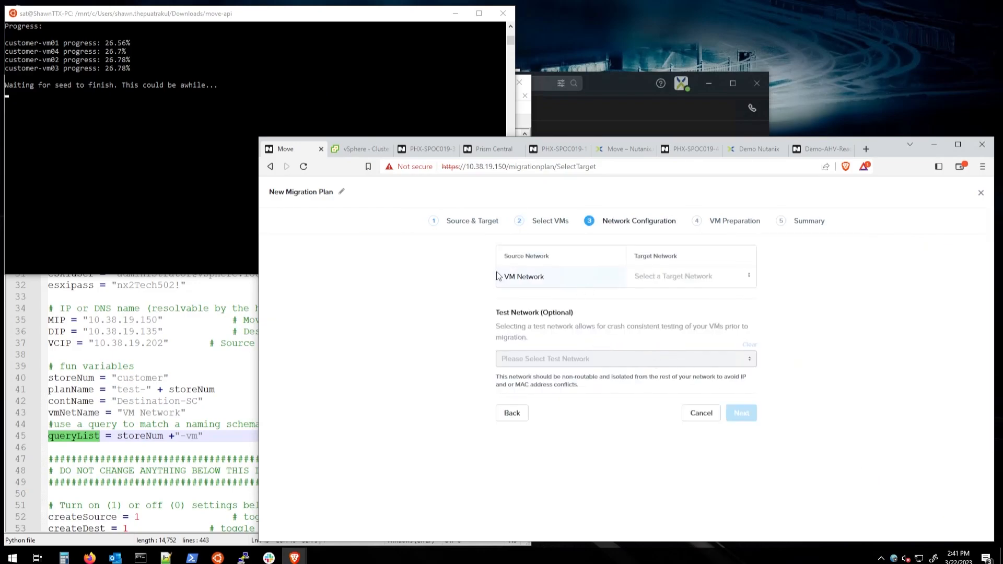
# Step: Map the source VM Network to the VM Network target, leaving Test Network unset
pyautogui.click(683, 287)
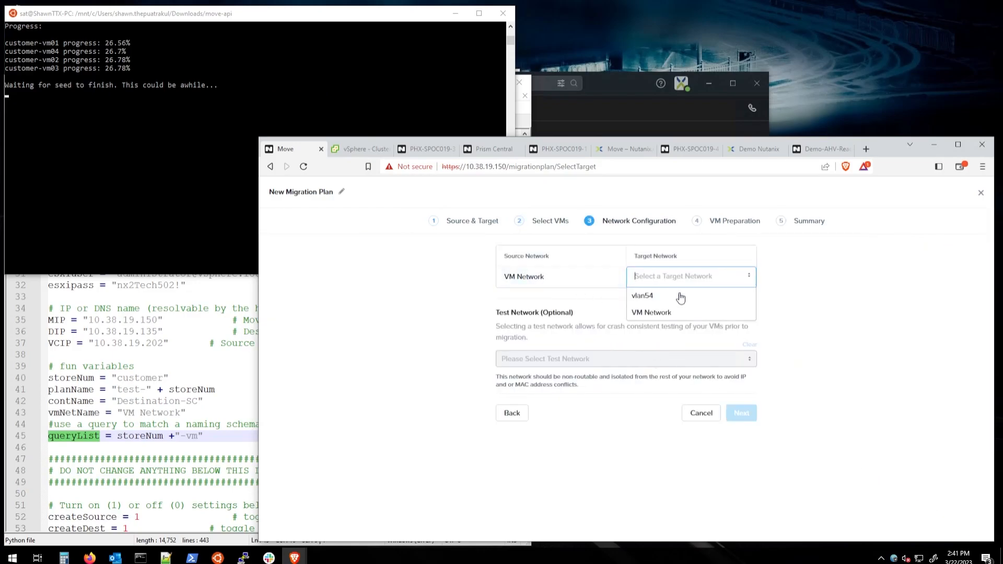
pyautogui.click(675, 315)
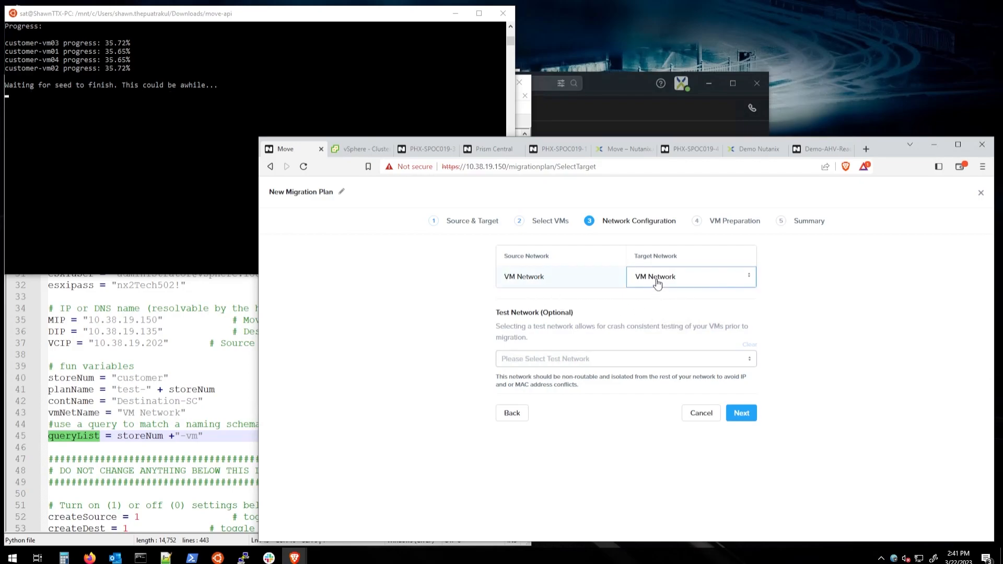
pyautogui.click(566, 360)
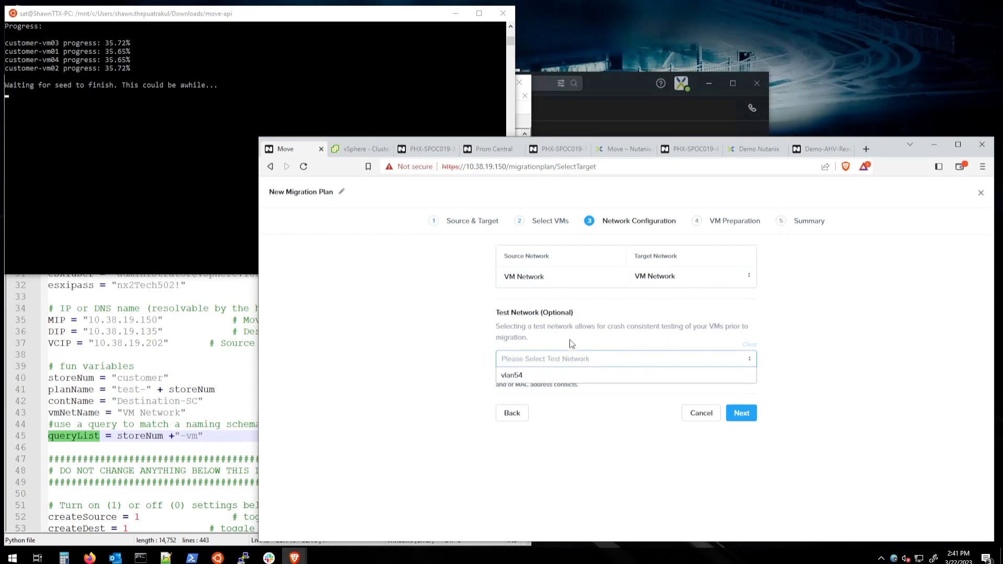
pyautogui.click(552, 329)
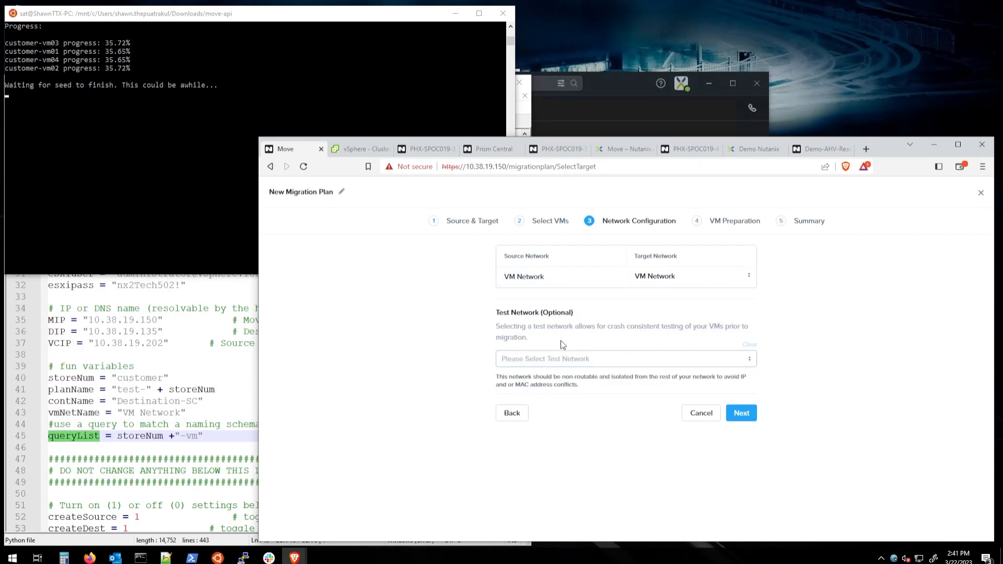
pyautogui.doubleClick(588, 376)
# Step: Advance to VM Preparation and enable 'Retain MAC addresses from the source VMs'
pyautogui.click(748, 415)
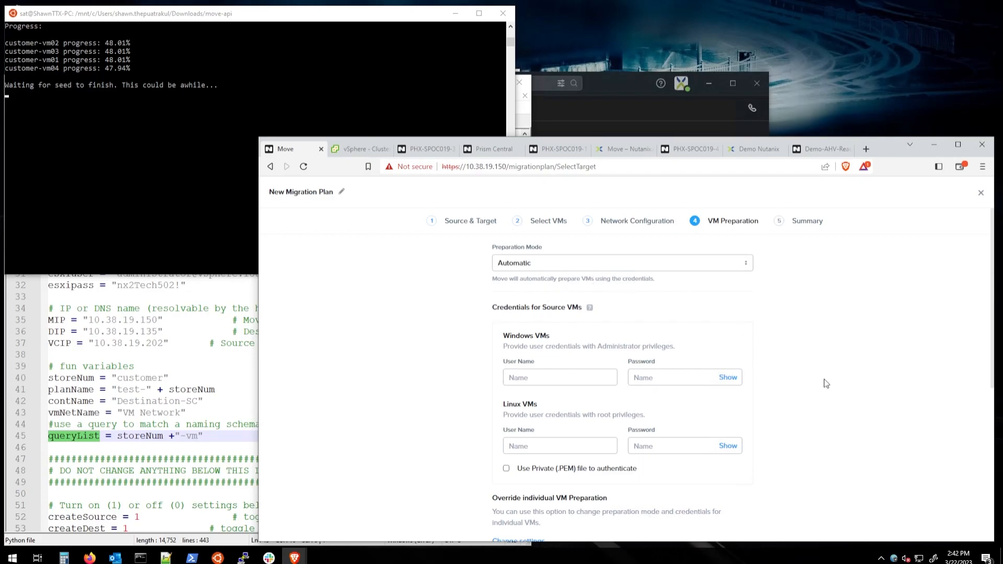
pyautogui.scroll(-4, 826, 384)
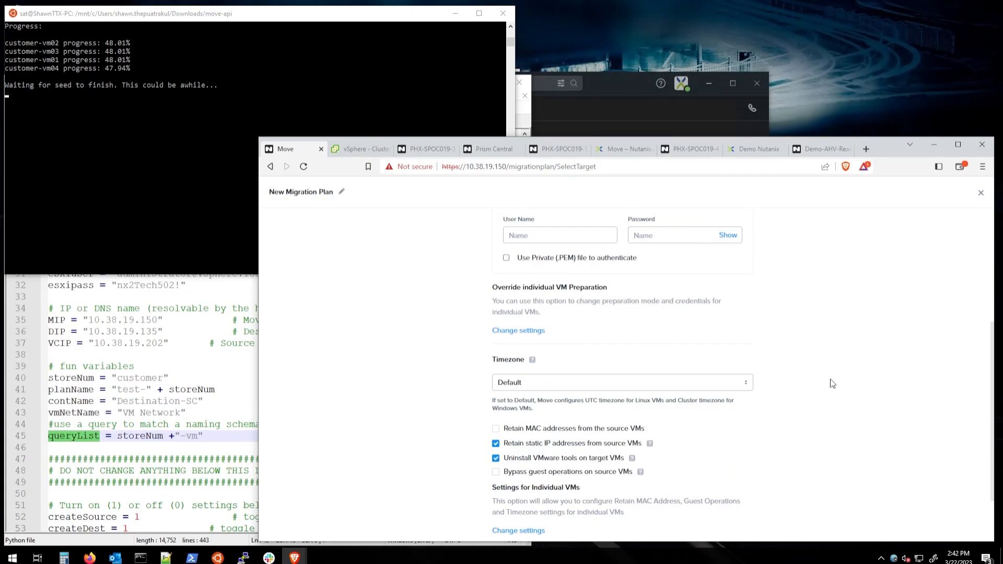
pyautogui.scroll(4, 832, 383)
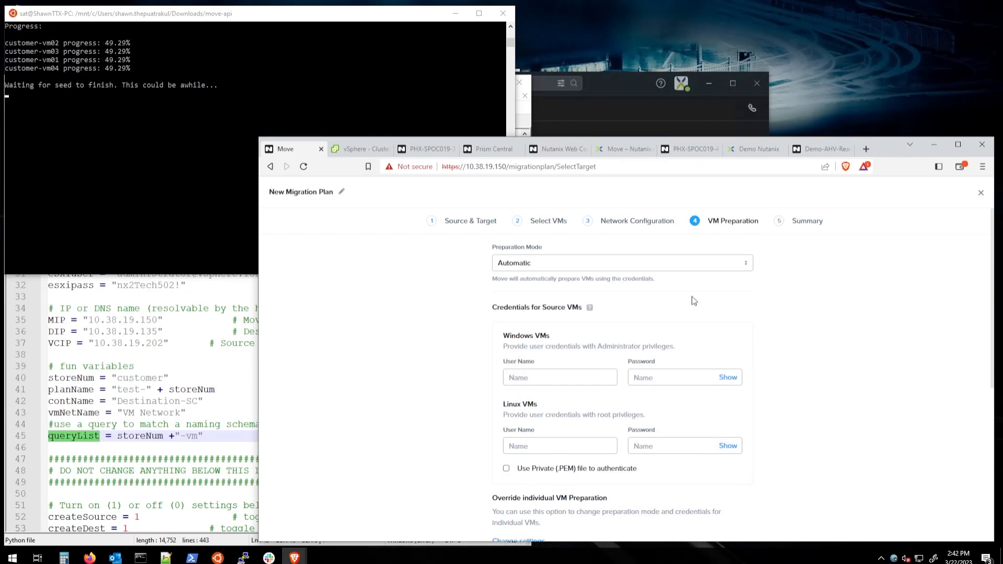
pyautogui.scroll(-2, 809, 395)
pyautogui.scroll(-3, 807, 390)
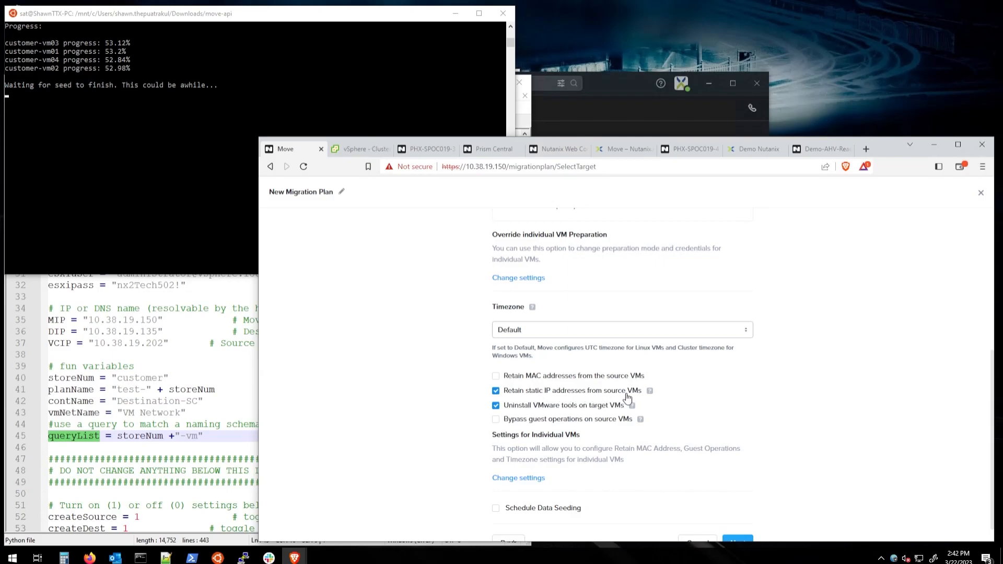
pyautogui.click(495, 376)
pyautogui.scroll(5, 816, 418)
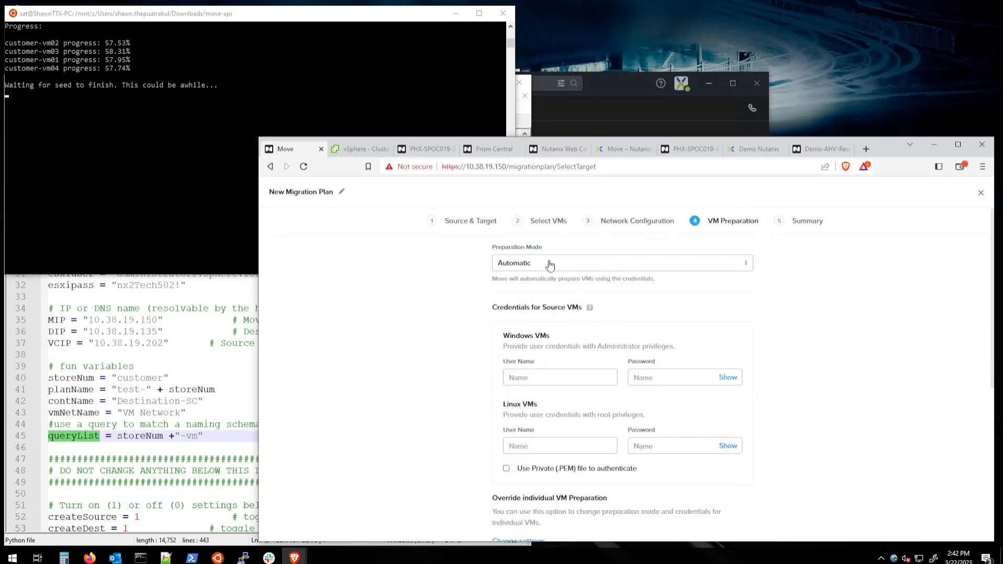
pyautogui.click(550, 266)
# Step: Set Preparation Mode to Manual, review the script boxes, and continue to the plan Summary
pyautogui.click(508, 304)
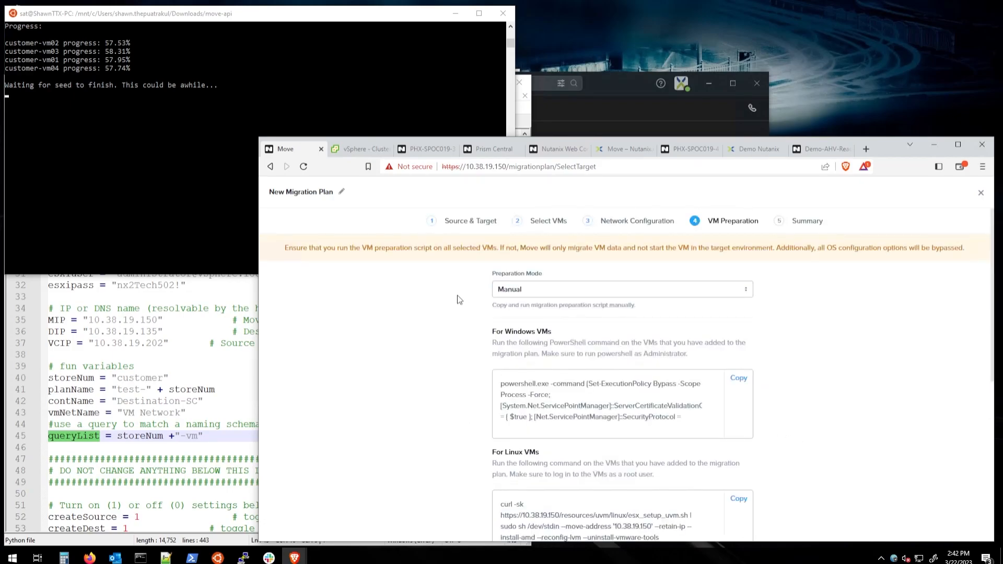
pyautogui.scroll(-2, 828, 414)
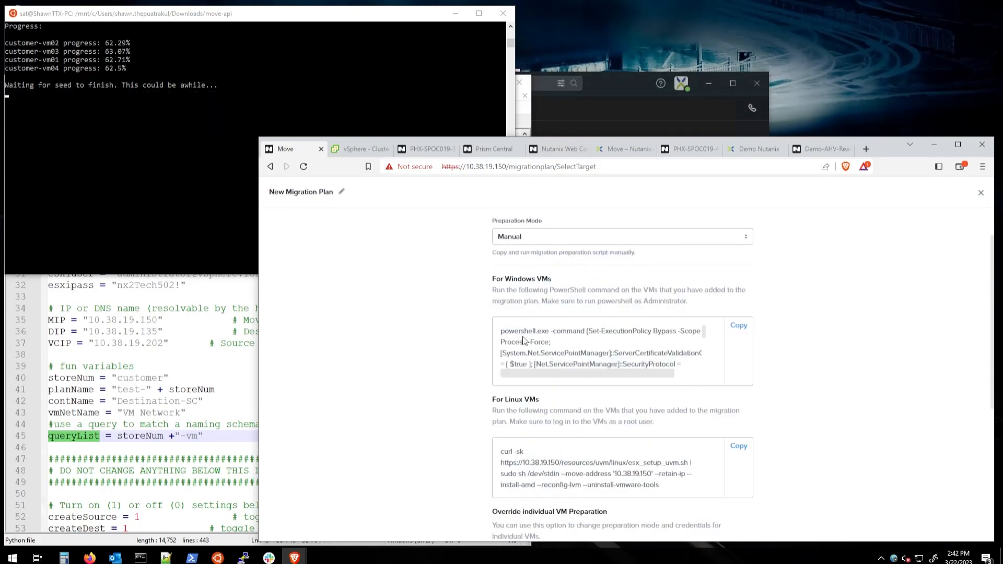
pyautogui.moveTo(550, 372); pyautogui.dragTo(525, 371)
pyautogui.scroll(-3, 575, 345)
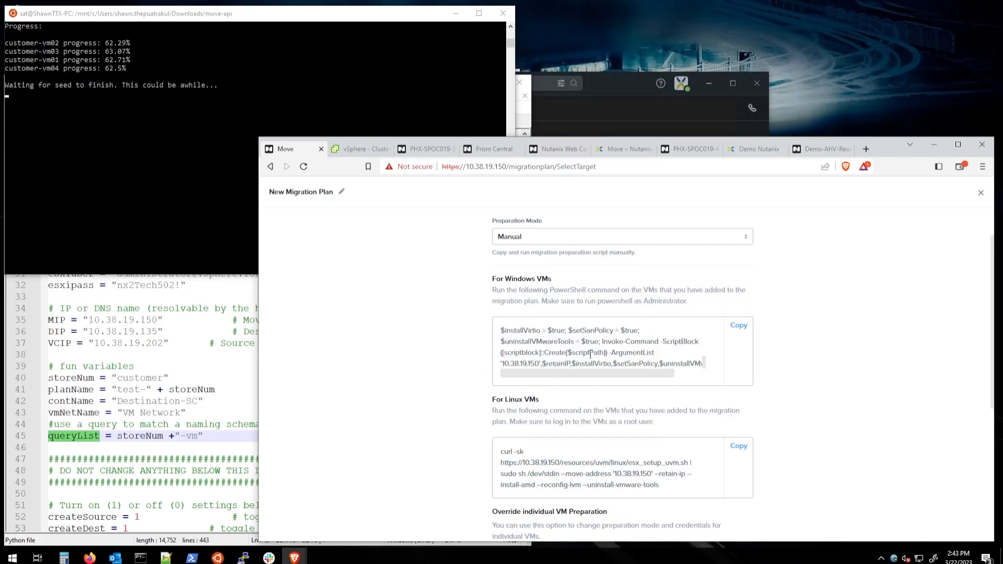
pyautogui.scroll(-3, 616, 363)
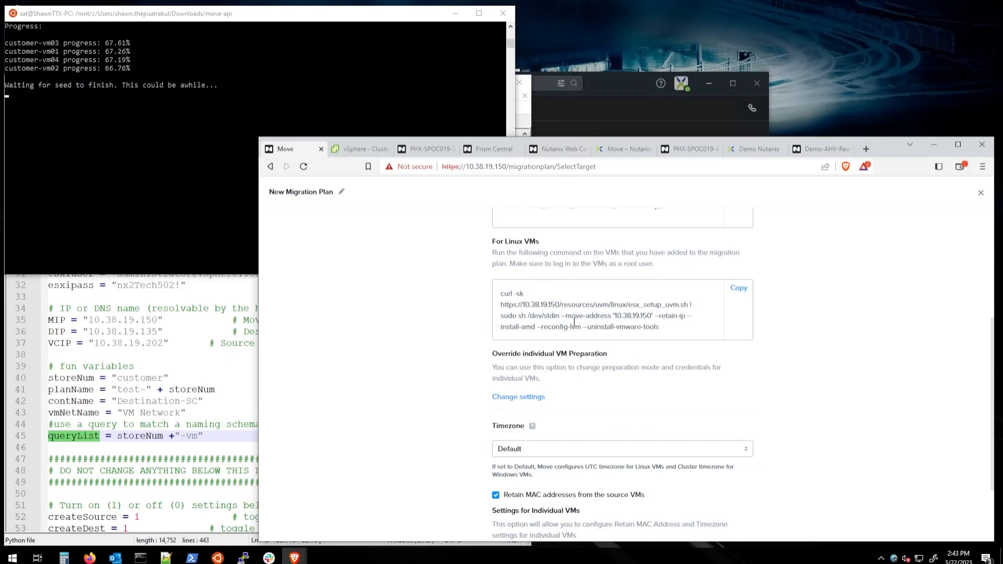
pyautogui.scroll(-2, 454, 359)
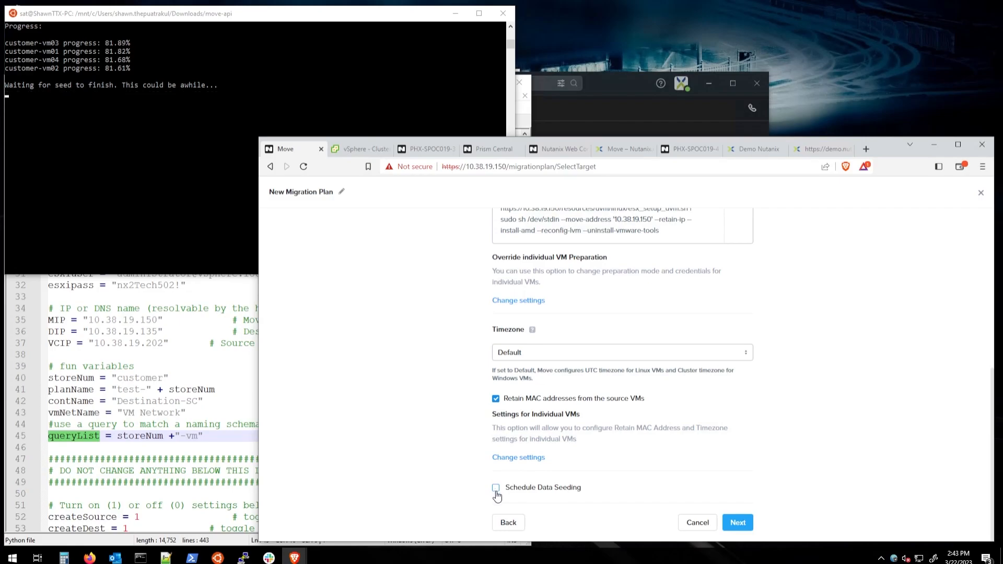
pyautogui.click(738, 523)
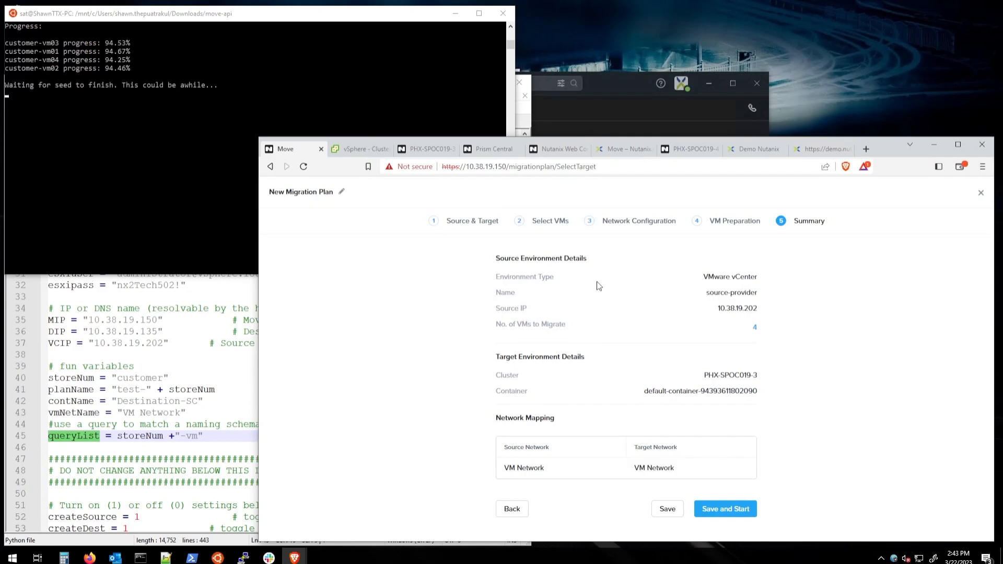
# Step: Save the New Migration Plan and start it from its dashboard actions menu
pyautogui.click(668, 511)
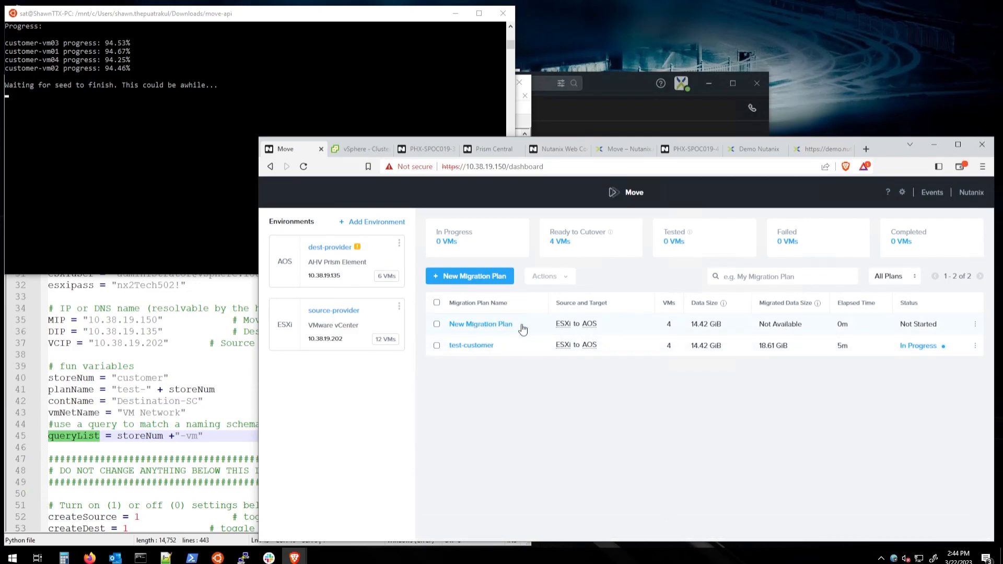
pyautogui.click(976, 325)
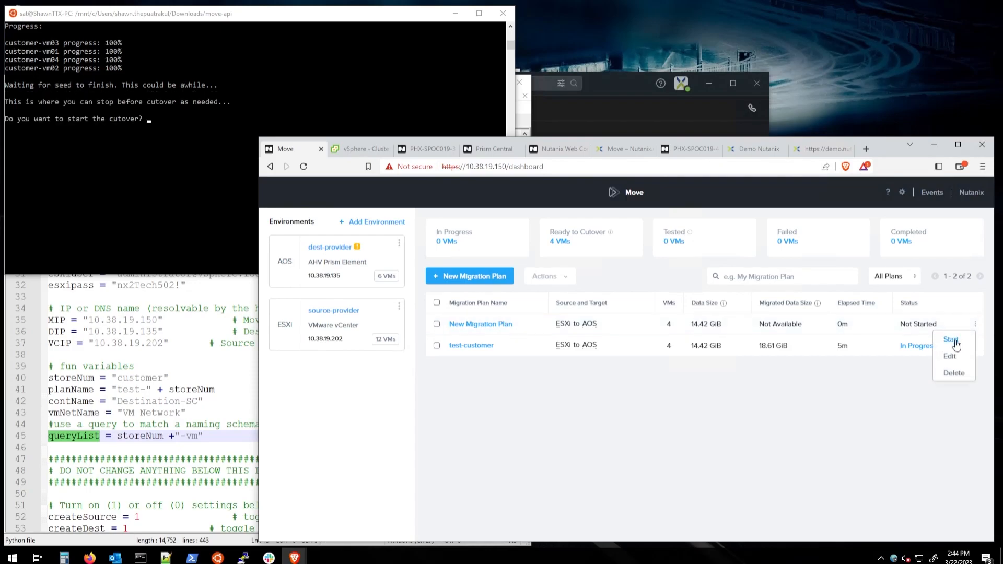
pyautogui.click(954, 341)
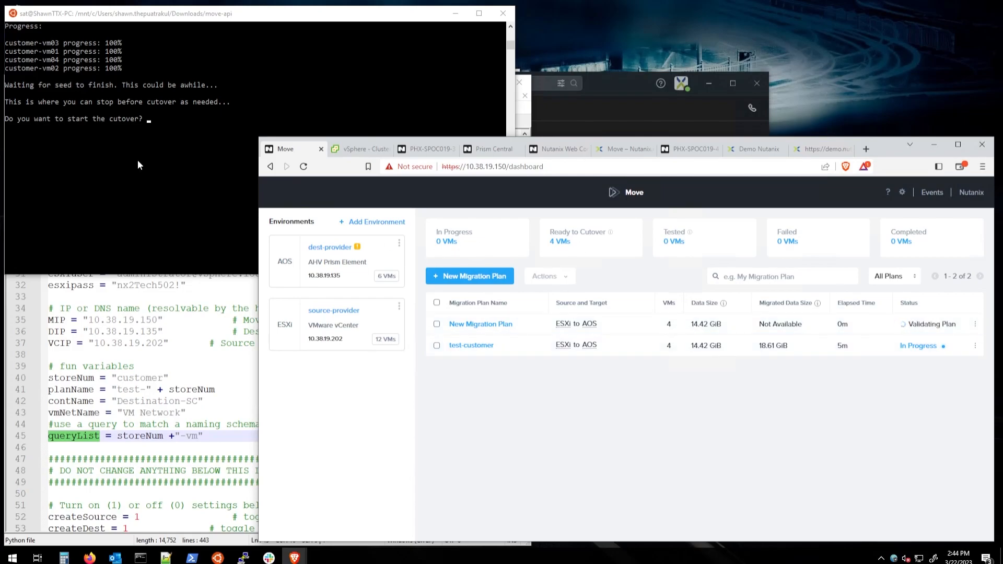
# Step: Open the test-customer plan's progress showing four customer VMs Ready to Cutover
pyautogui.click(923, 347)
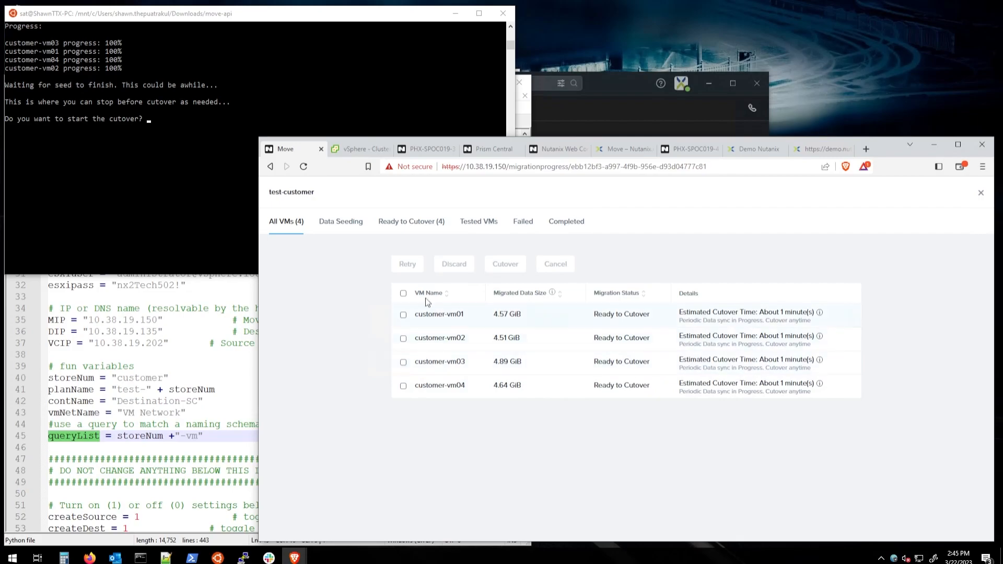
# Step: Confirm the cutover by entering 'yes' in the migration script terminal, then return to Move
pyautogui.click(411, 225)
pyautogui.click(290, 225)
pyautogui.click(139, 181)
pyautogui.write('yes')
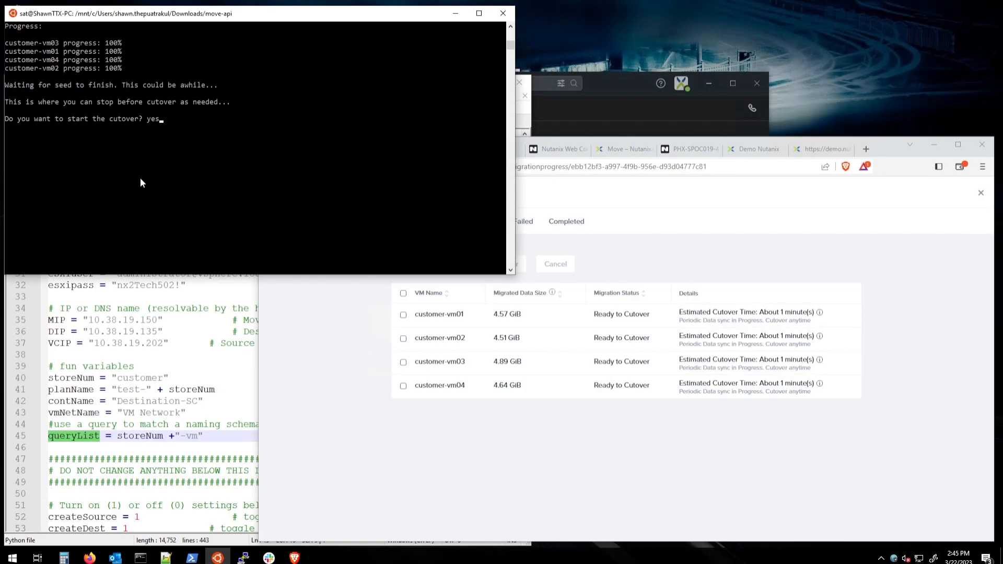
pyautogui.press('Return')
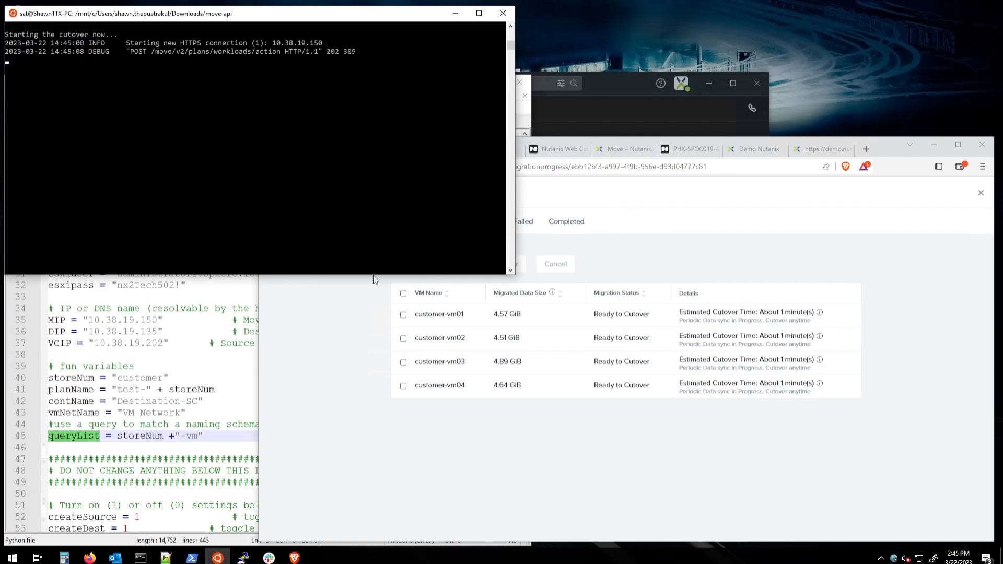
pyautogui.click(867, 466)
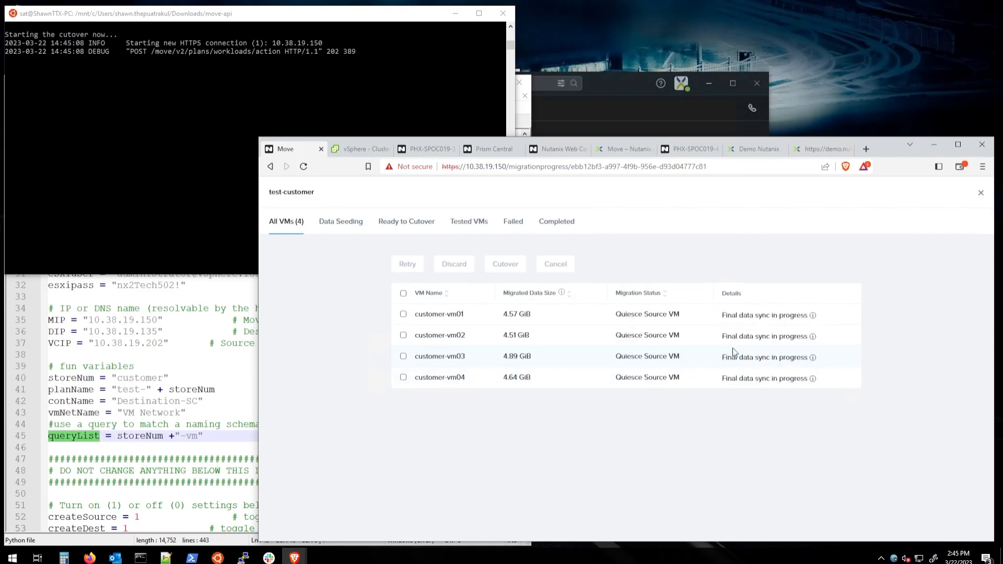
# Step: Glance at Prism's Nutanix storage containers table, then return to the vSphere cluster summary
pyautogui.click(356, 152)
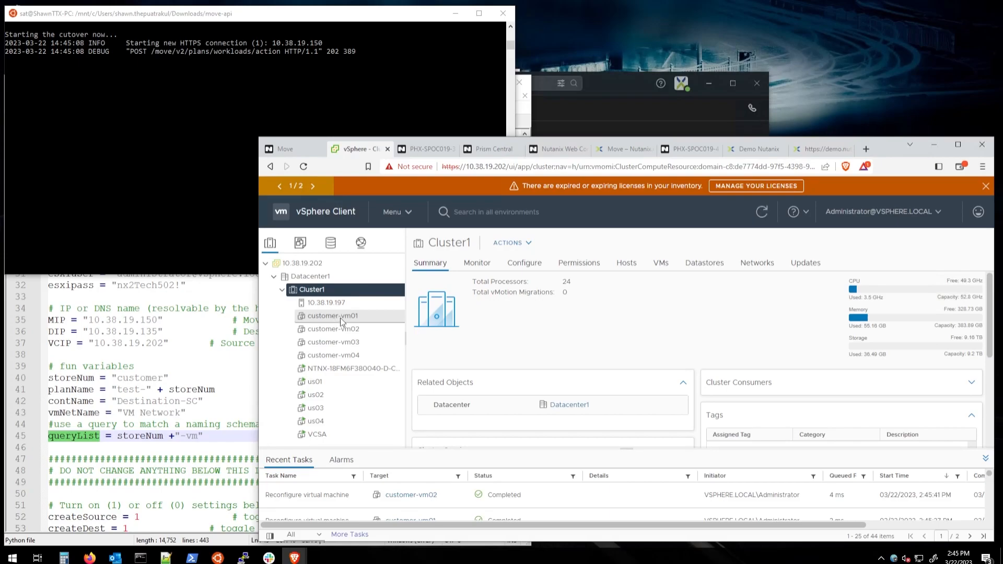
pyautogui.click(420, 150)
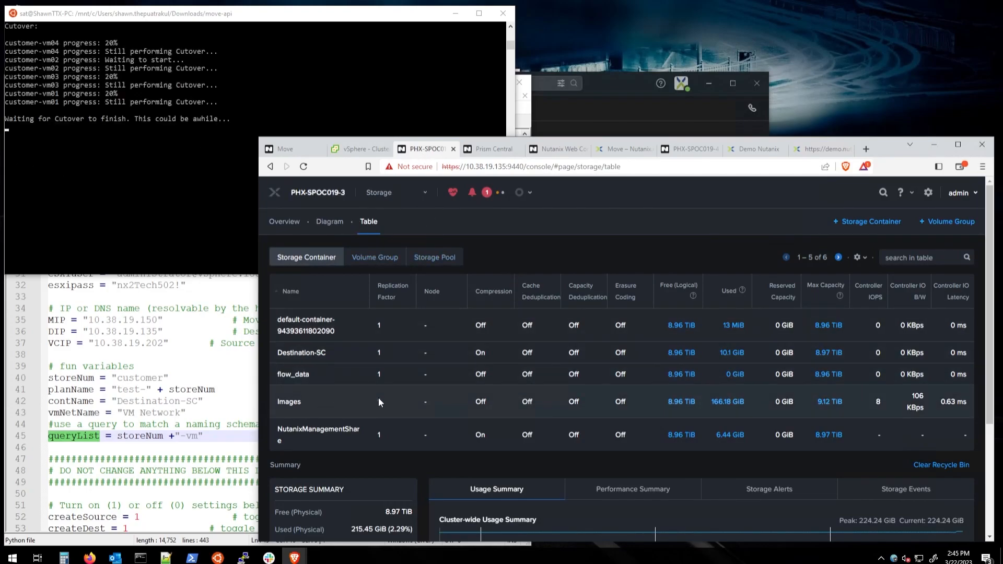
pyautogui.click(354, 152)
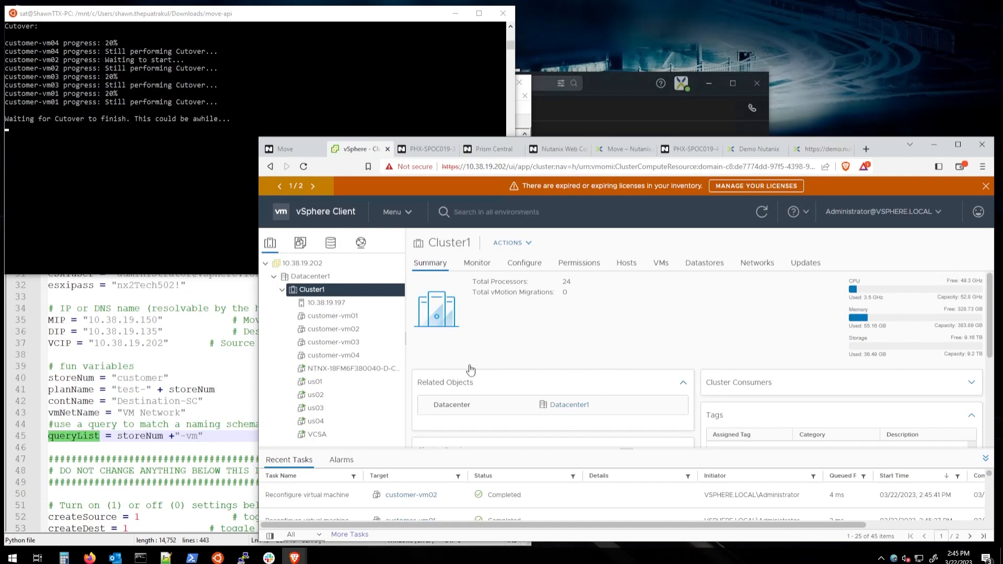
# Step: Open customer-vm01's vSphere summary and read its Nutanix Move migration note
pyautogui.click(329, 316)
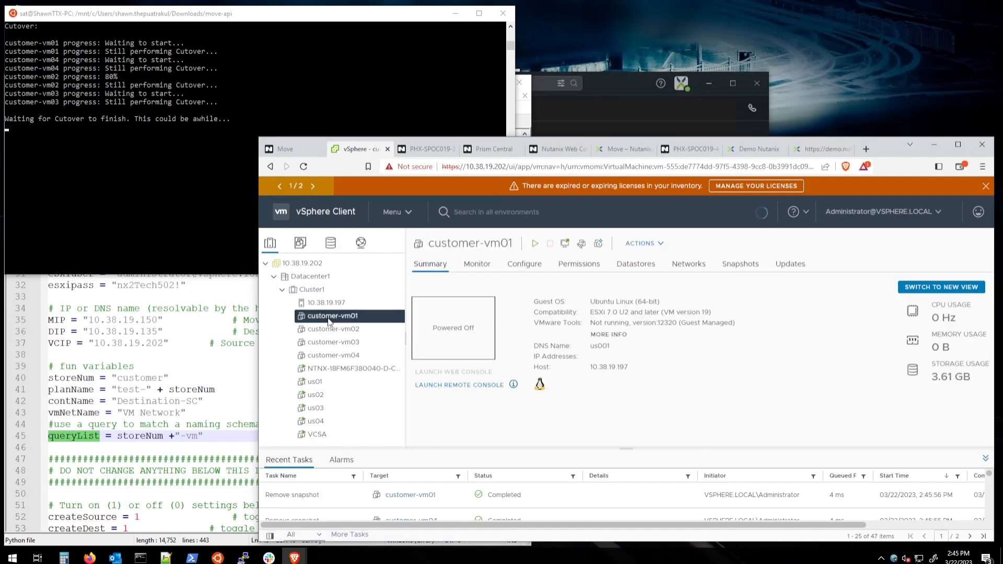
pyautogui.scroll(-1, 734, 369)
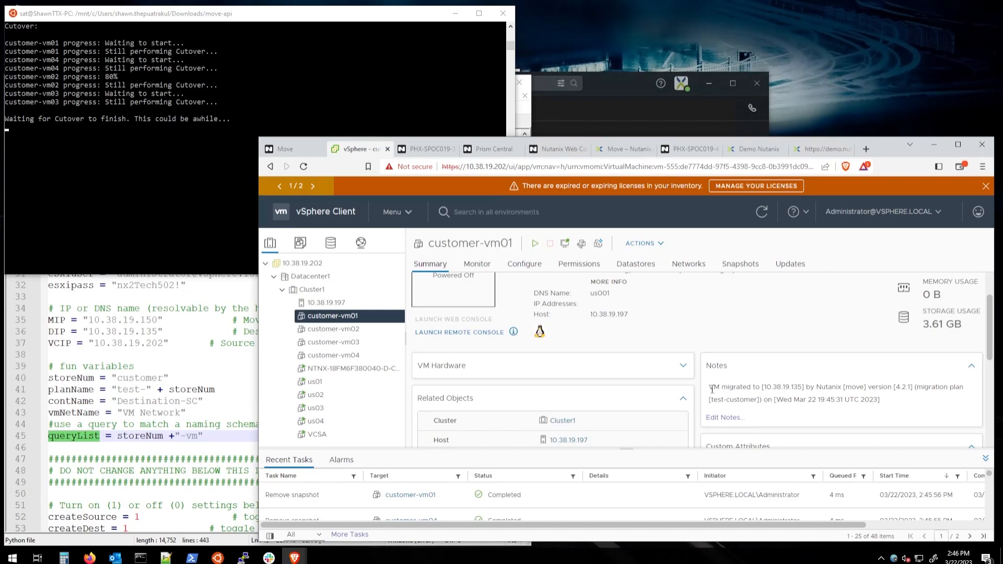
pyautogui.moveTo(710, 387); pyautogui.dragTo(892, 405)
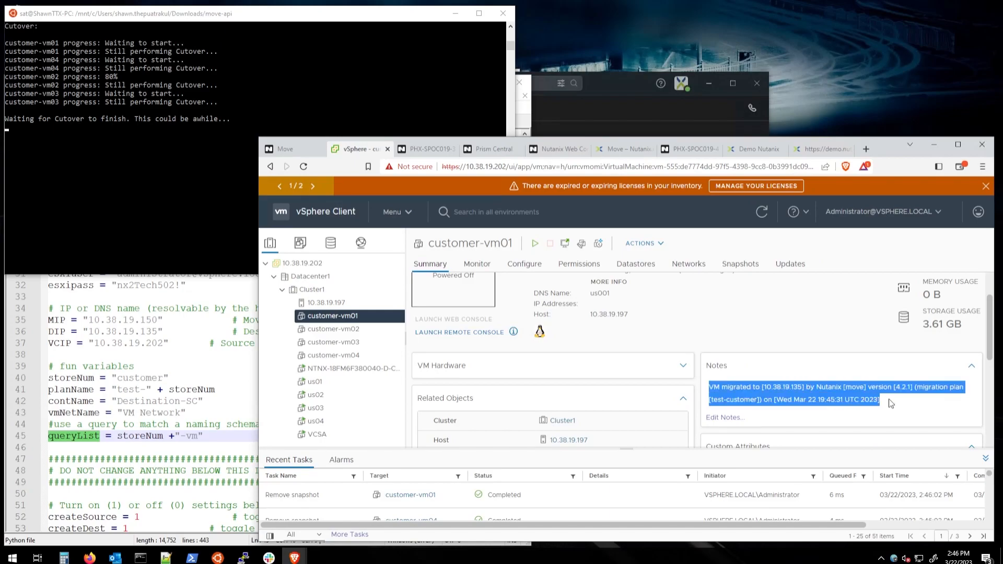
pyautogui.click(895, 407)
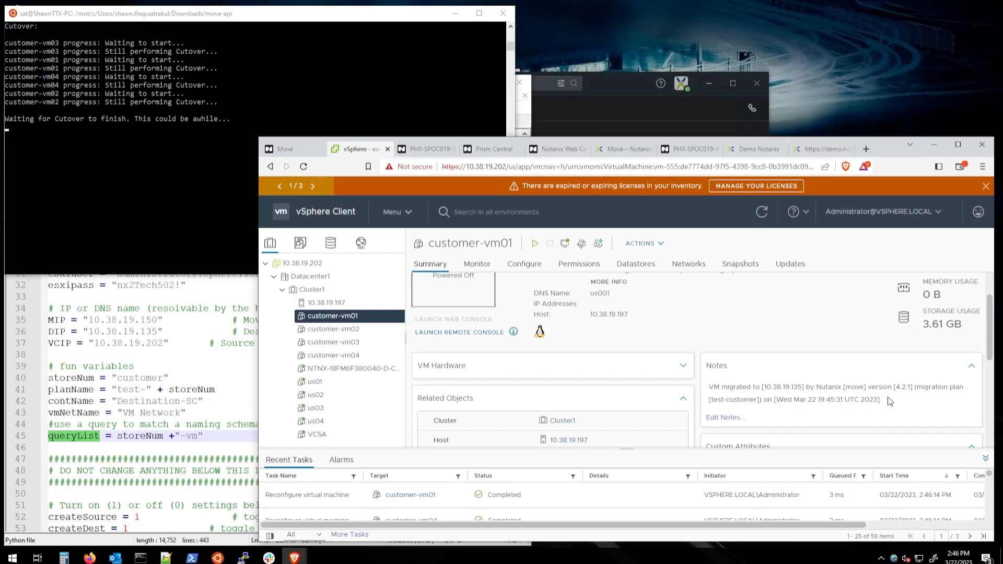
pyautogui.scroll(2, 890, 401)
pyautogui.scroll(-2, 822, 387)
pyautogui.scroll(2, 674, 368)
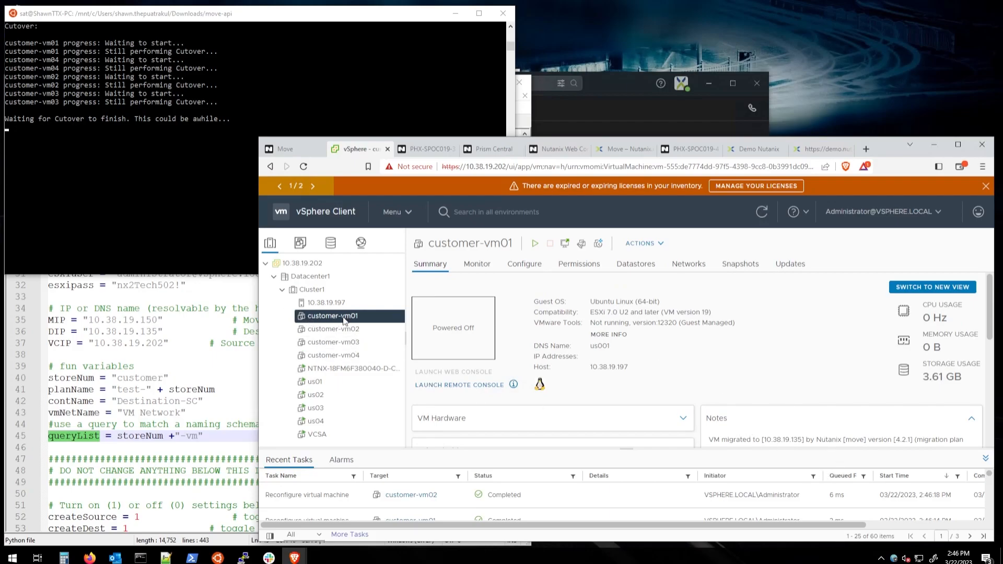
# Step: Inspect customer-vm01's network adapter in Edit Settings, then open Prism's cluster VM list
pyautogui.click(584, 248)
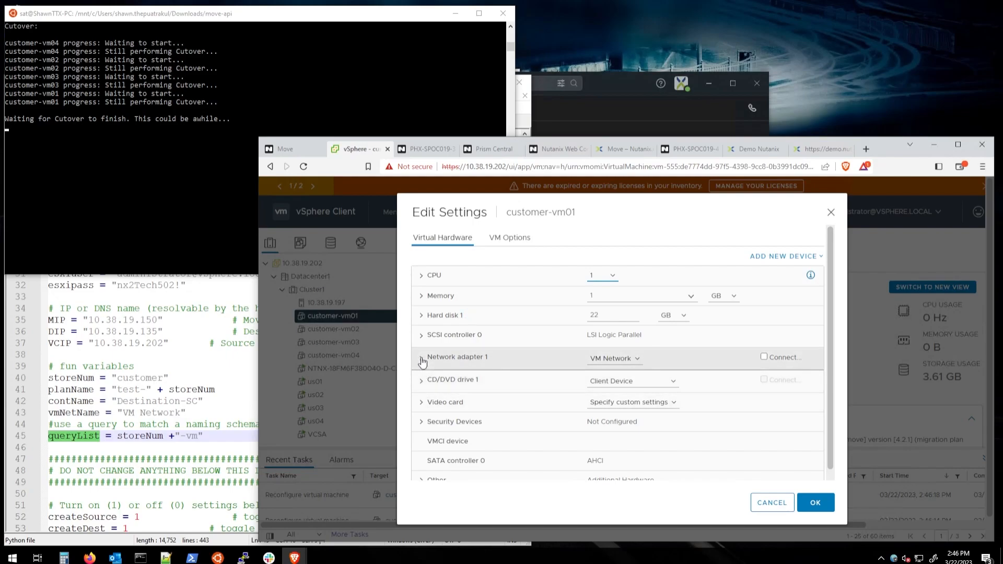
pyautogui.click(422, 357)
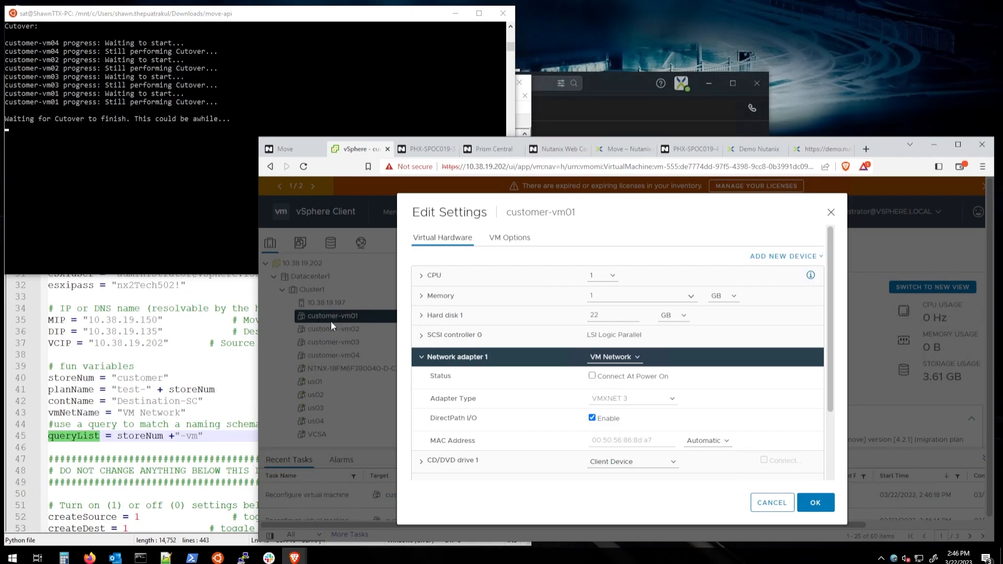
pyautogui.click(427, 149)
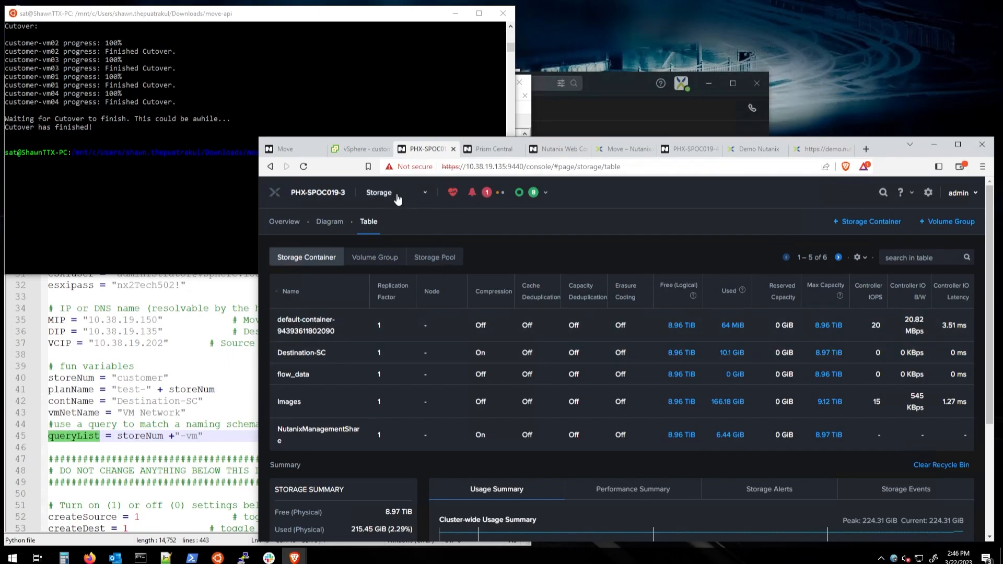
pyautogui.click(379, 192)
pyautogui.click(372, 250)
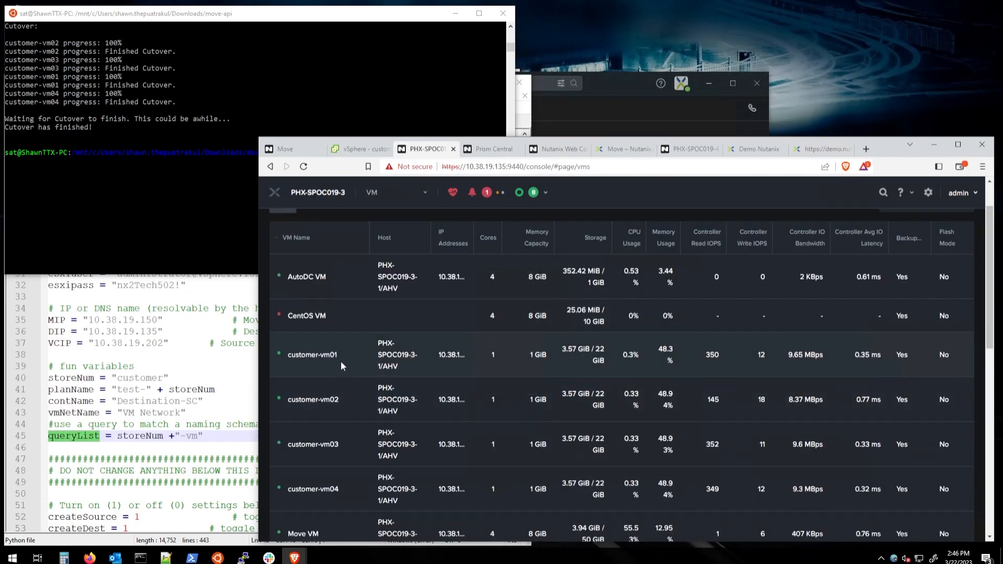
# Step: Cancel customer-vm01's Edit Settings in vSphere without changes and return to Prism's VM table
pyautogui.click(354, 151)
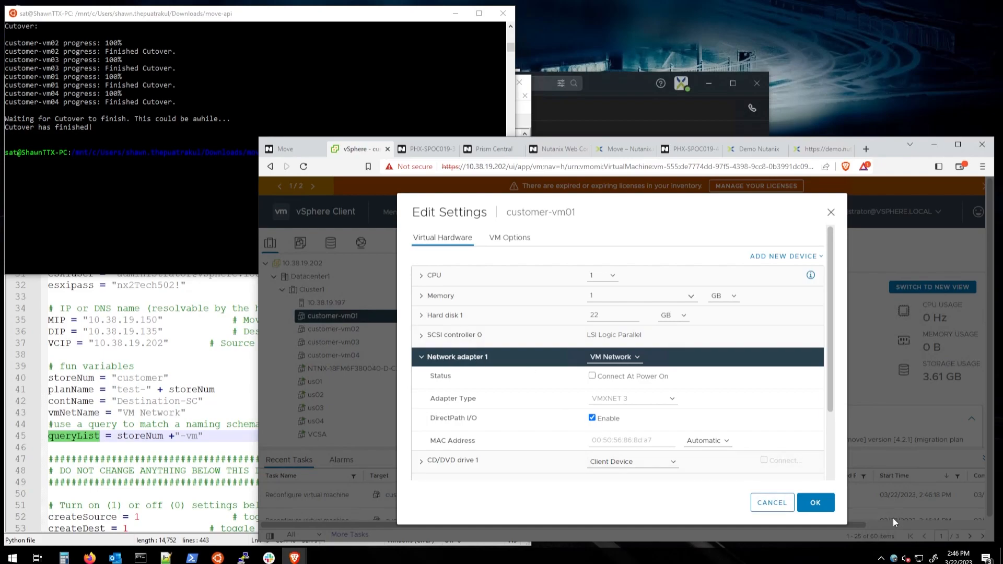
pyautogui.click(773, 502)
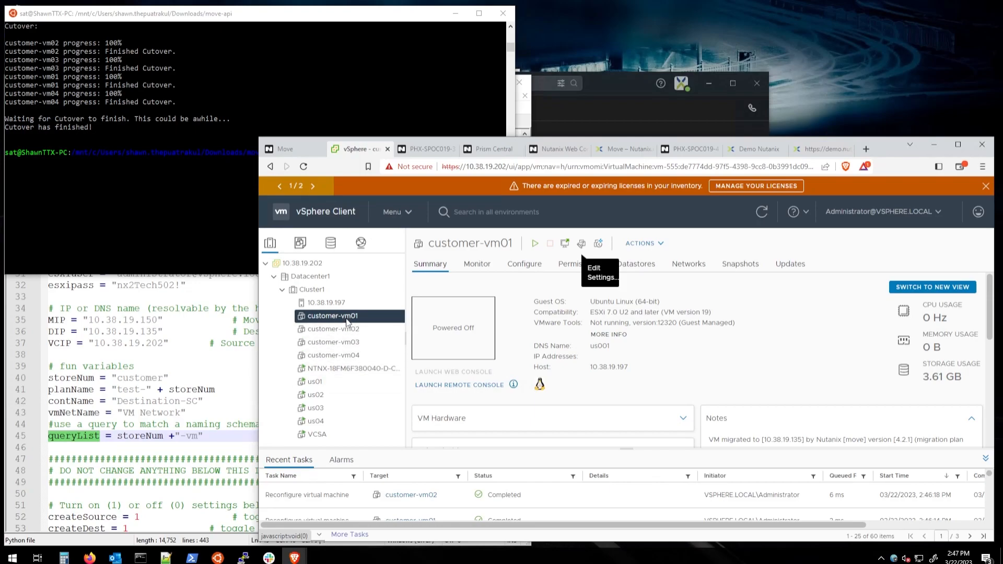
pyautogui.click(423, 150)
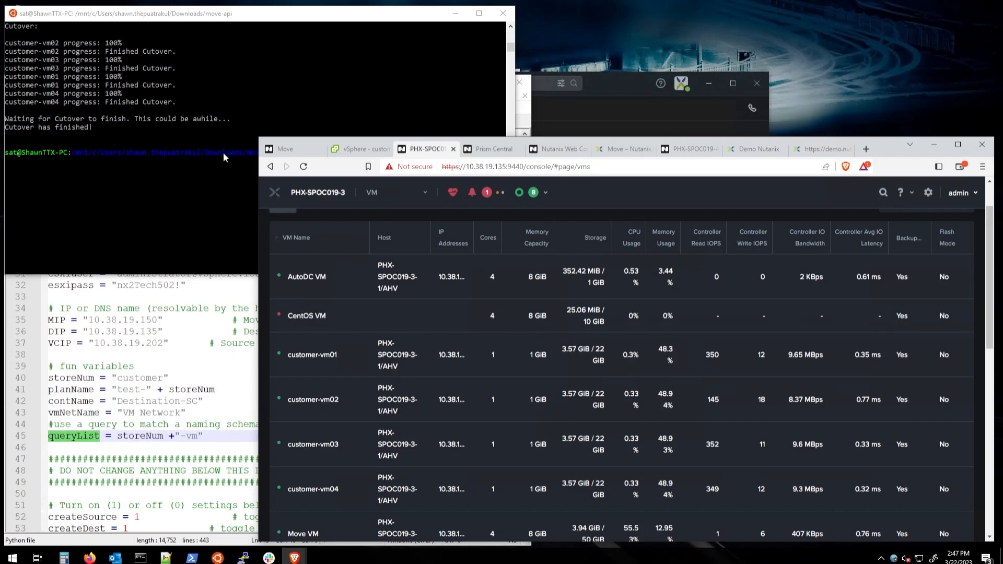
# Step: Check customer-vm01's Prism details, then open test-customer progress showing all four VMs Completed
pyautogui.click(314, 356)
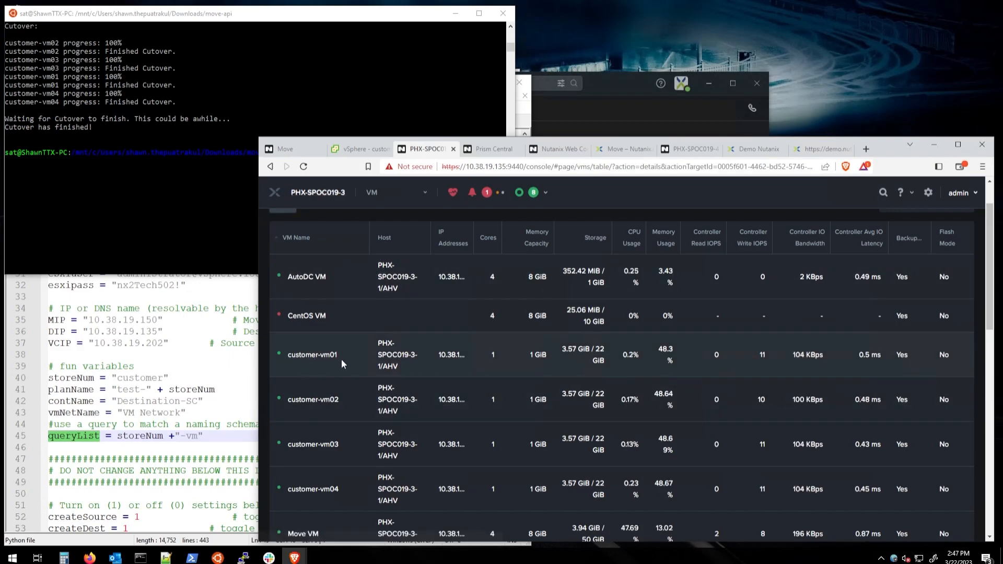
pyautogui.scroll(-2, 345, 360)
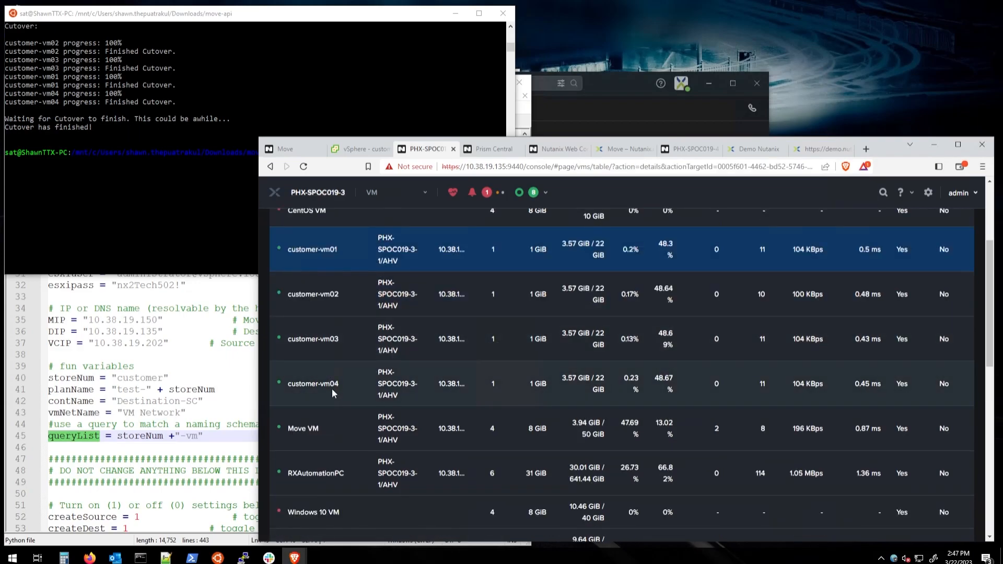
pyautogui.scroll(-2, 449, 373)
pyautogui.scroll(5, 522, 376)
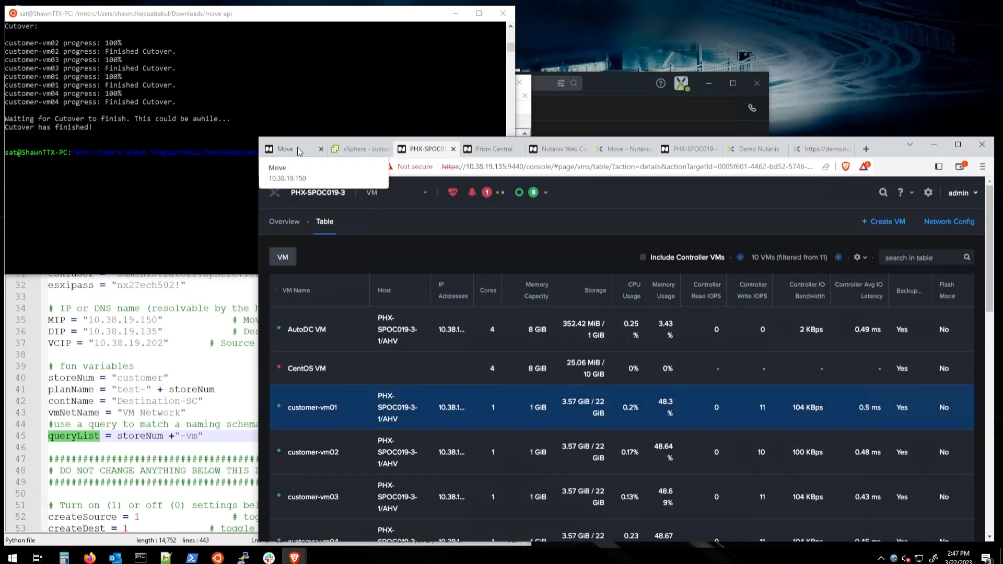
pyautogui.click(365, 150)
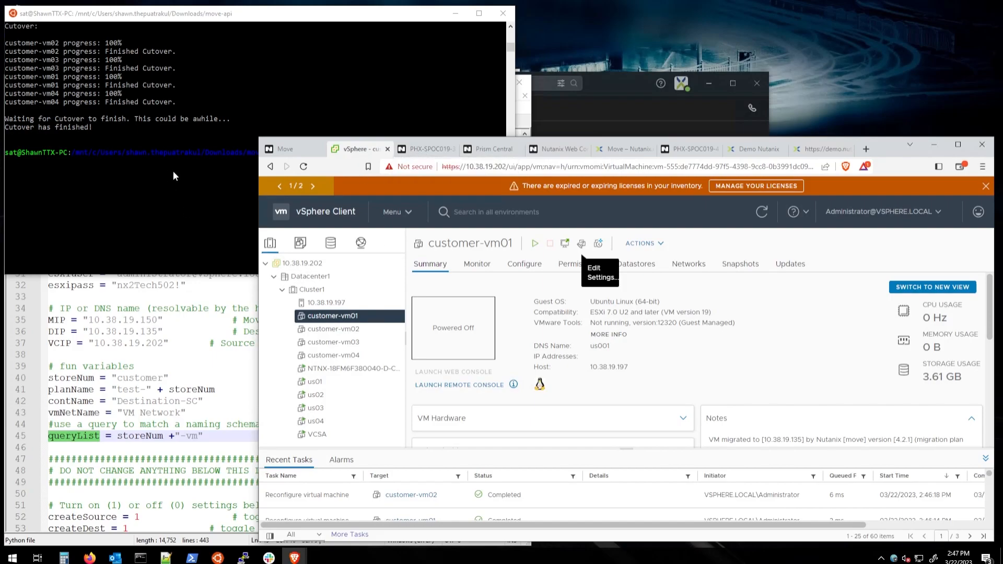
pyautogui.click(279, 151)
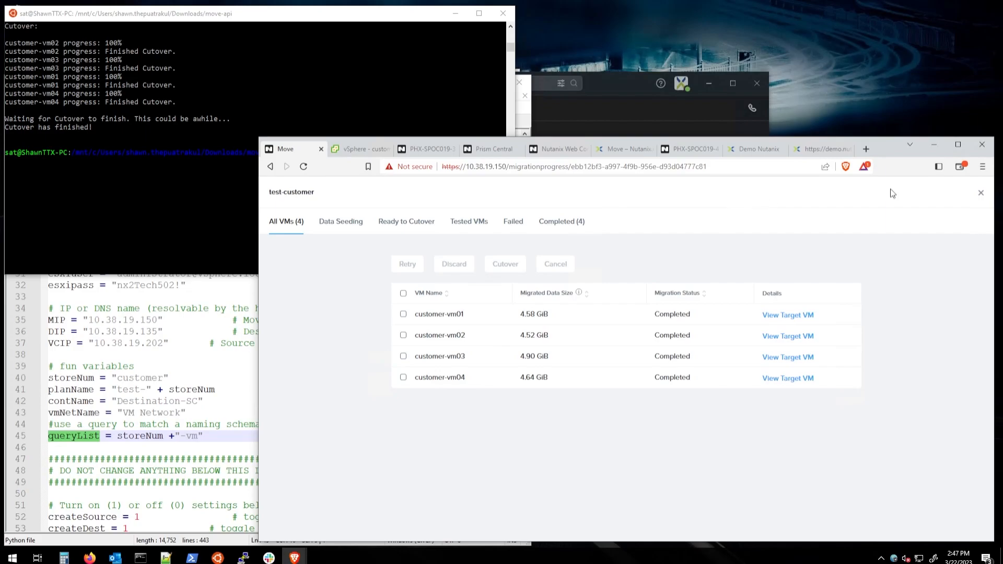
# Step: Close the test-customer view, open the New Migration Plan's progress, and check the cluster's VM list
pyautogui.click(982, 193)
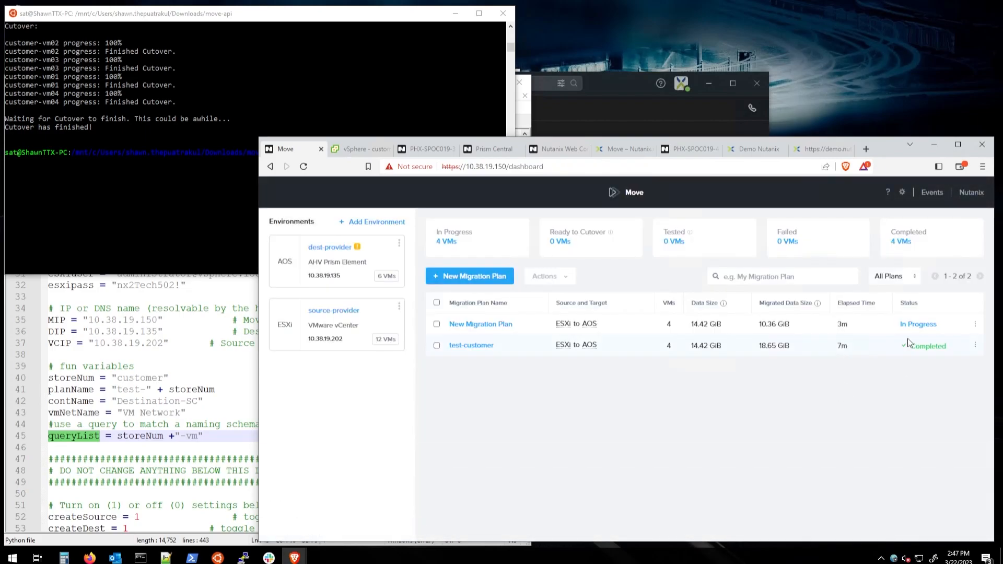
pyautogui.click(920, 325)
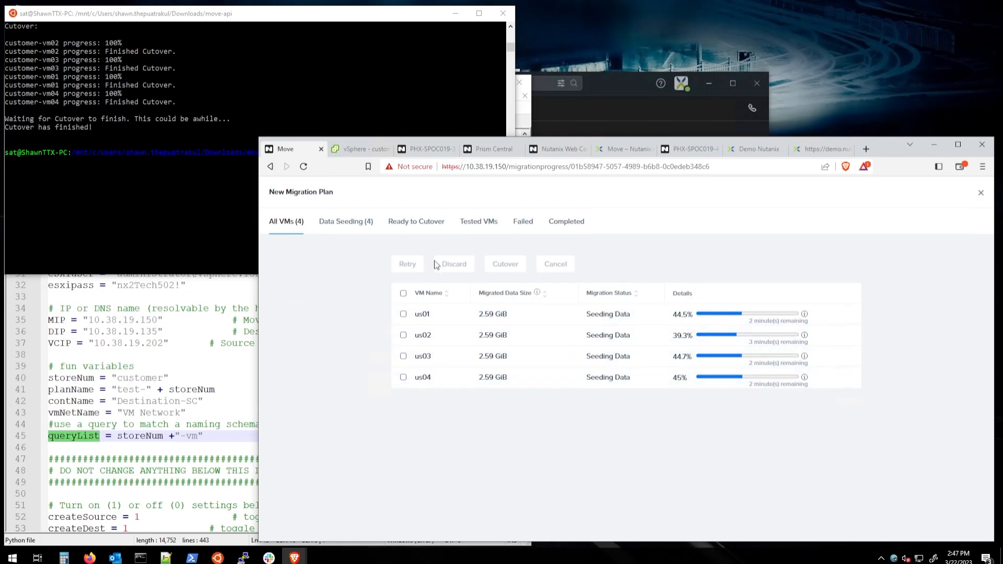
pyautogui.click(413, 151)
pyautogui.scroll(-2, 363, 408)
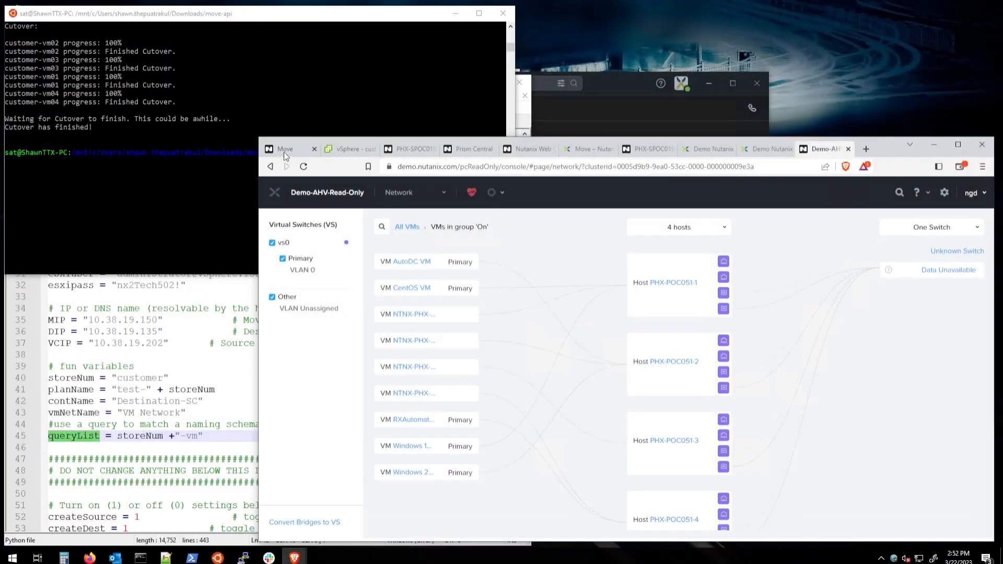
# Step: Back in the New Migration Plan, filter to Ready to Cutover and select all four VMs us01–us04
pyautogui.click(284, 150)
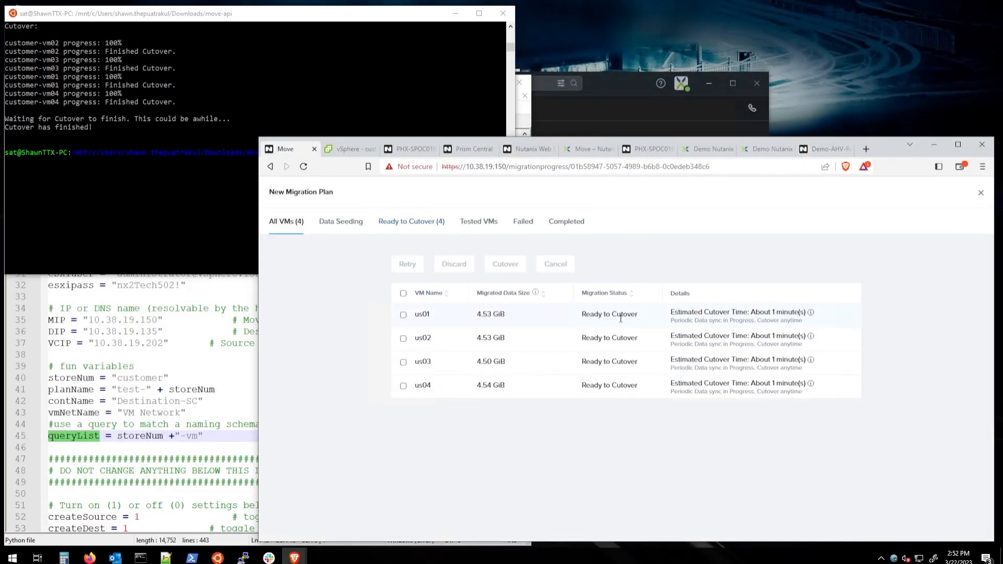
pyautogui.click(401, 224)
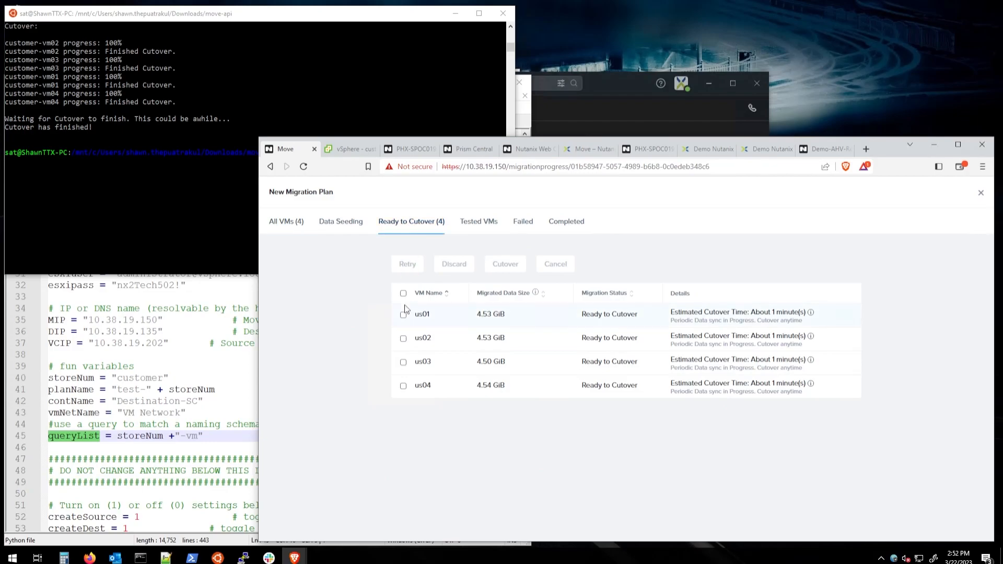
pyautogui.click(403, 295)
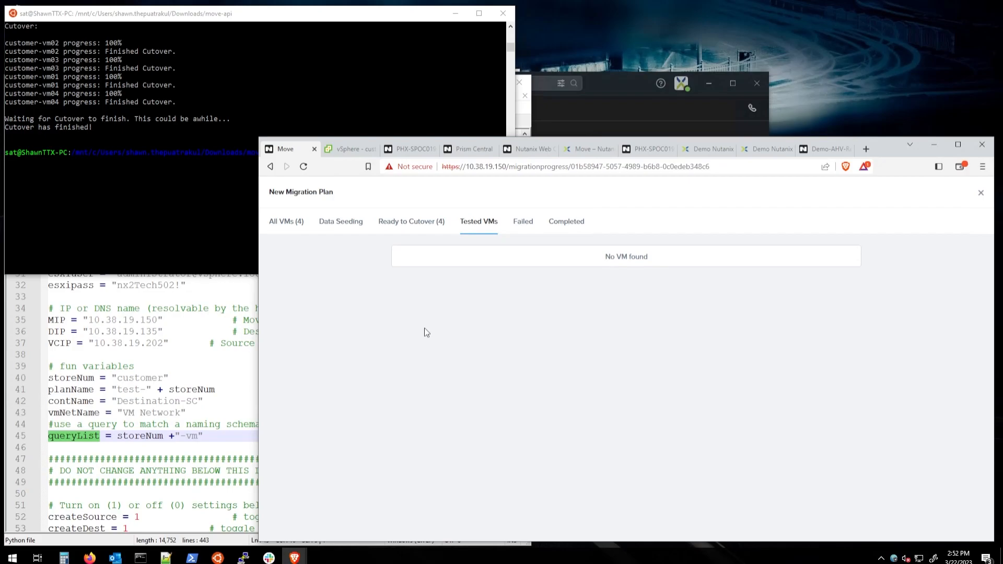
# Step: Go to the VM list in Prism Element via Home > VM
pyautogui.click(410, 151)
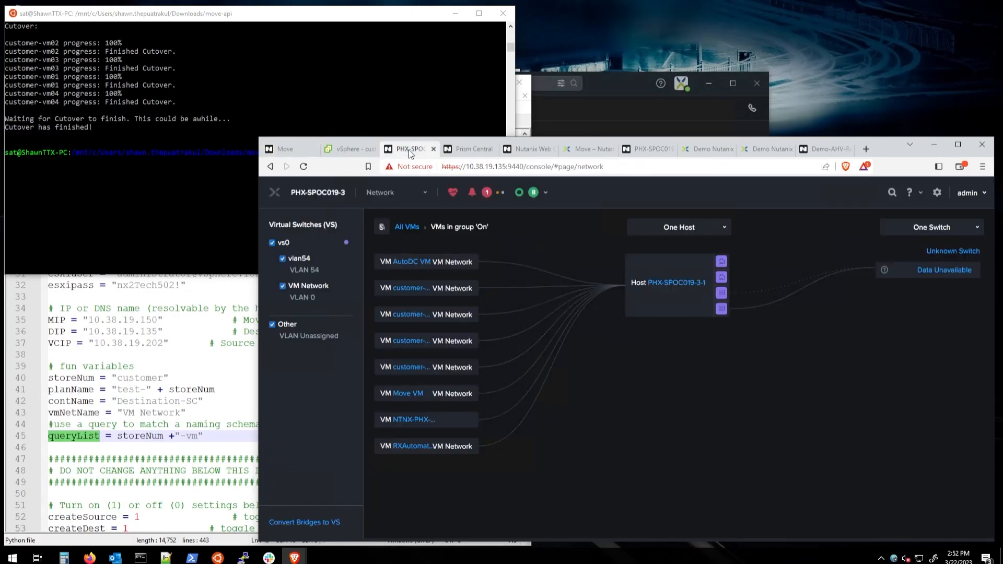
pyautogui.click(274, 194)
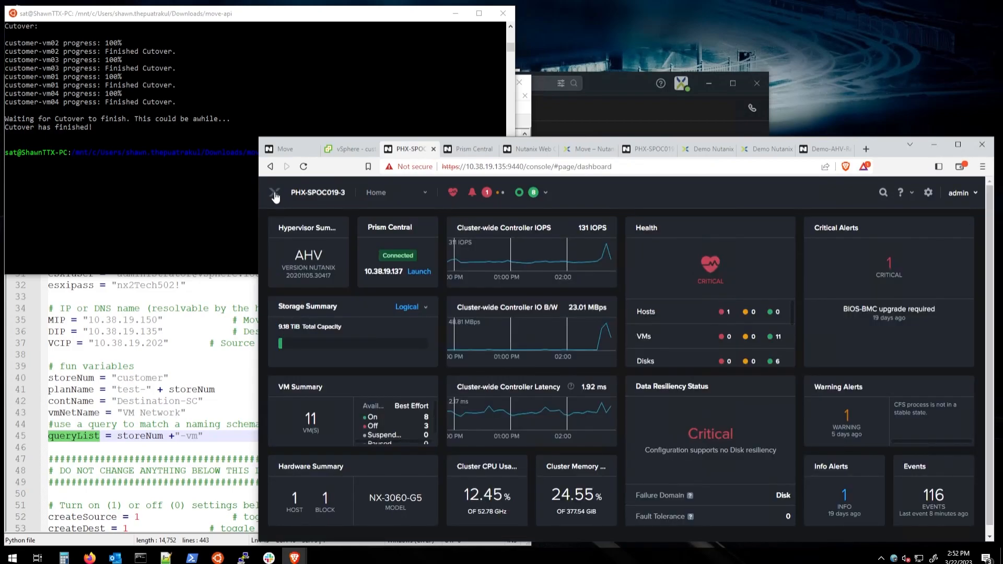
pyautogui.click(377, 195)
pyautogui.click(372, 253)
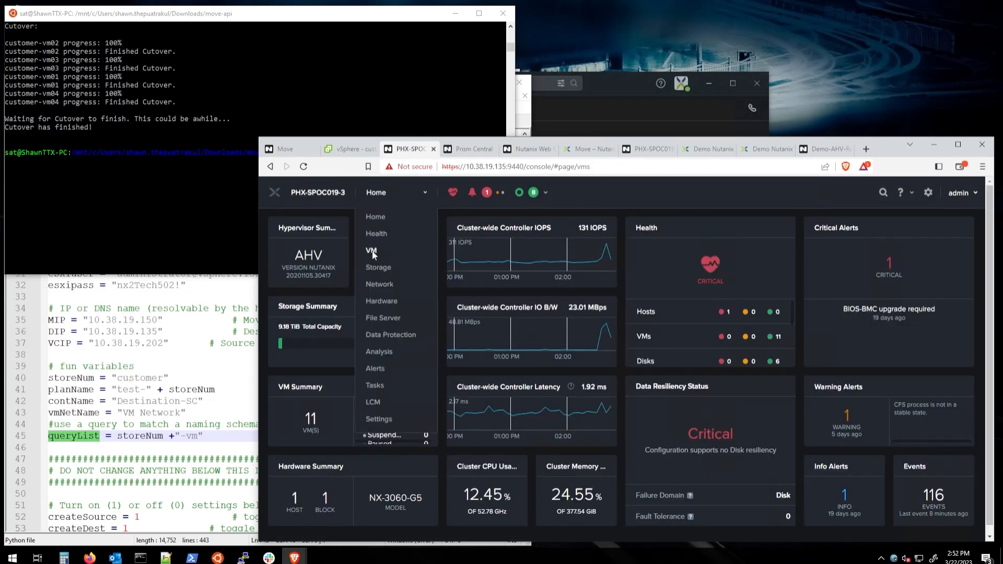
# Step: Launch customer-vm01's console to confirm the Ubuntu login, then return to the Move tab
pyautogui.click(336, 418)
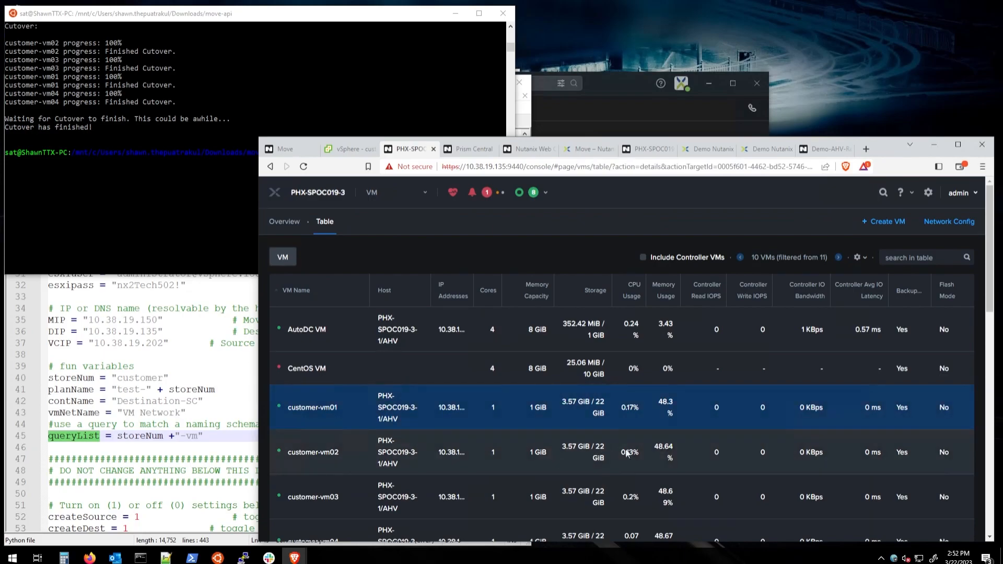
pyautogui.scroll(-6, 835, 497)
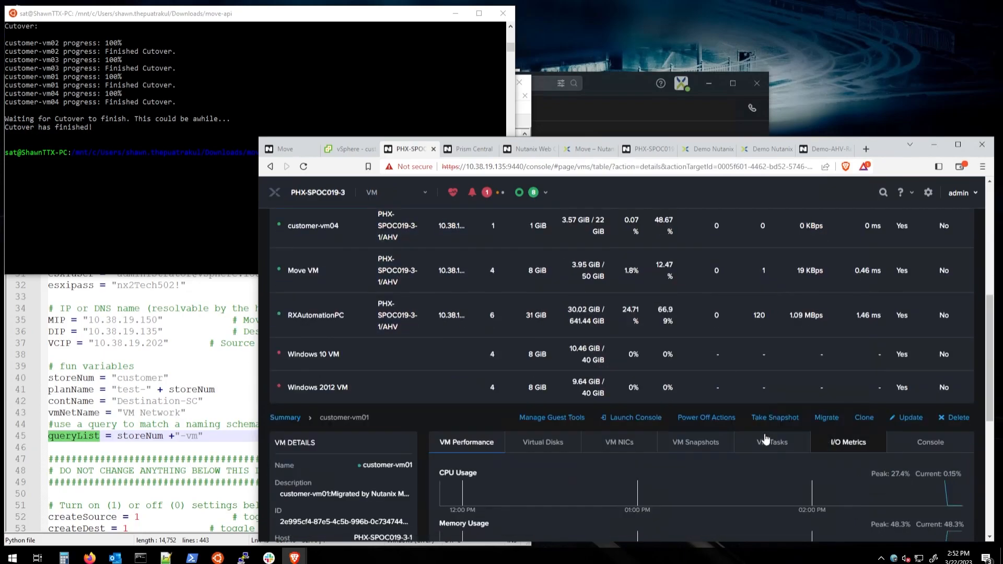
pyautogui.click(625, 417)
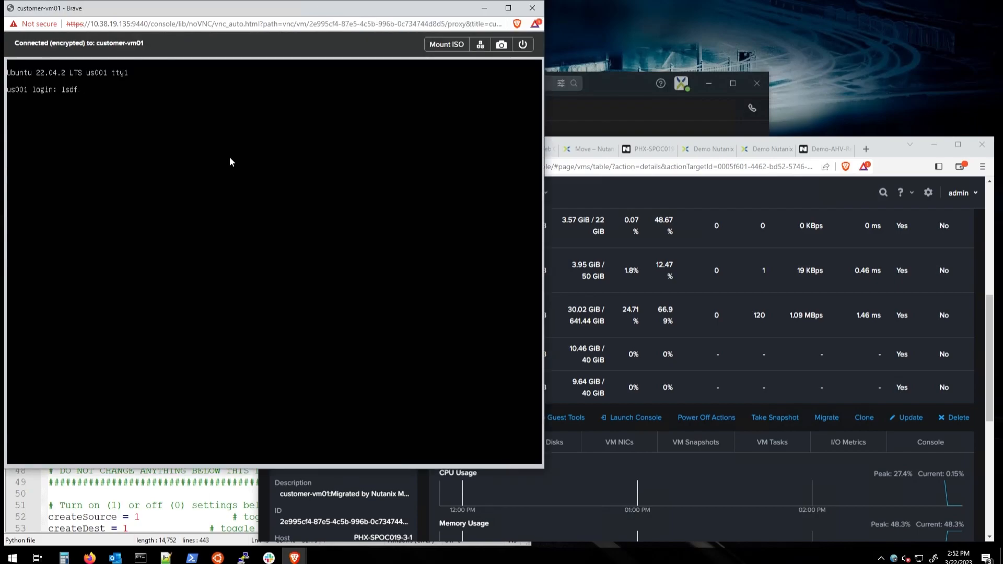
pyautogui.click(532, 8)
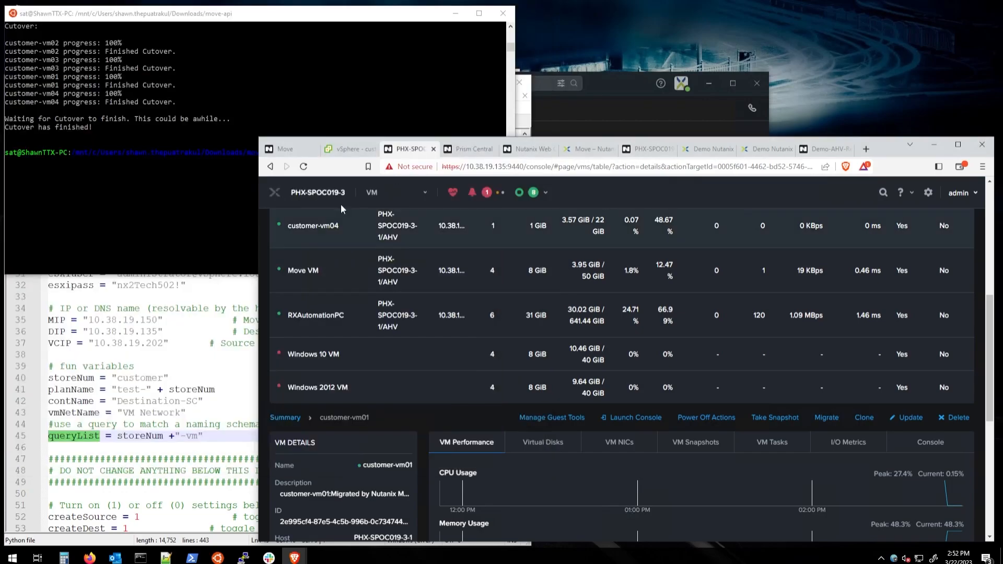
pyautogui.click(293, 154)
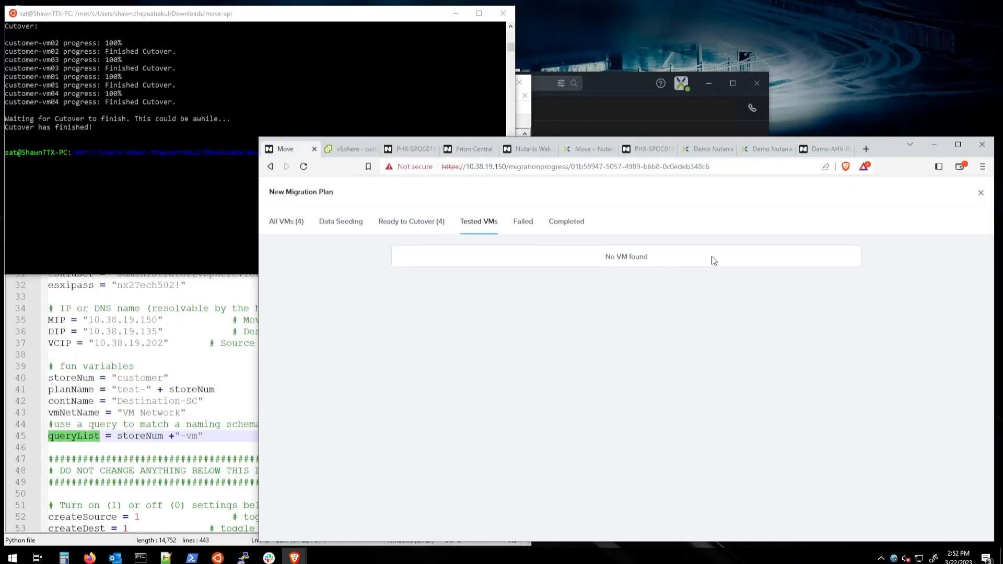
# Step: Cut over all four Ready to Cutover VMs us01–us04 and confirm with Continue
pyautogui.click(418, 223)
pyautogui.click(403, 293)
pyautogui.click(510, 266)
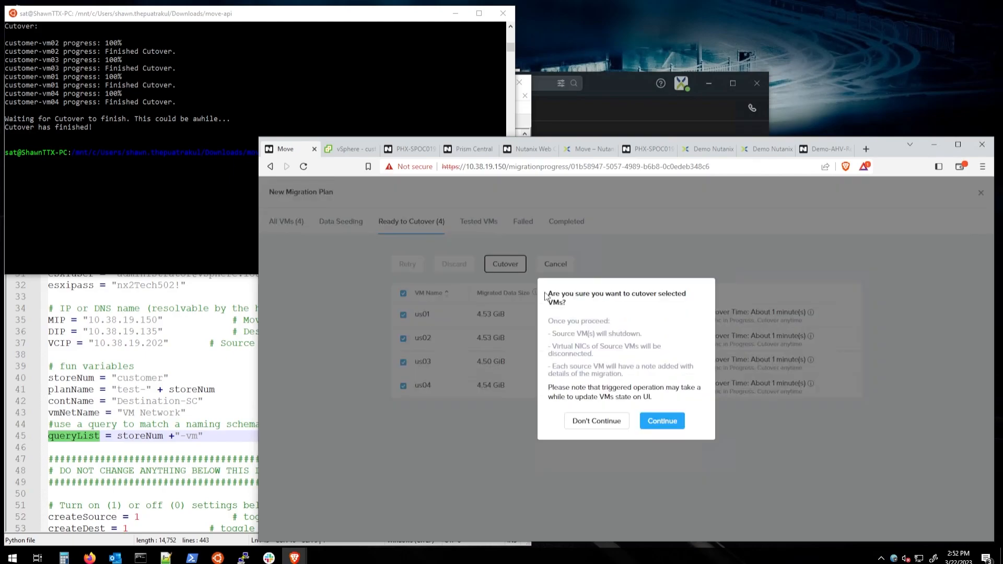
pyautogui.click(659, 422)
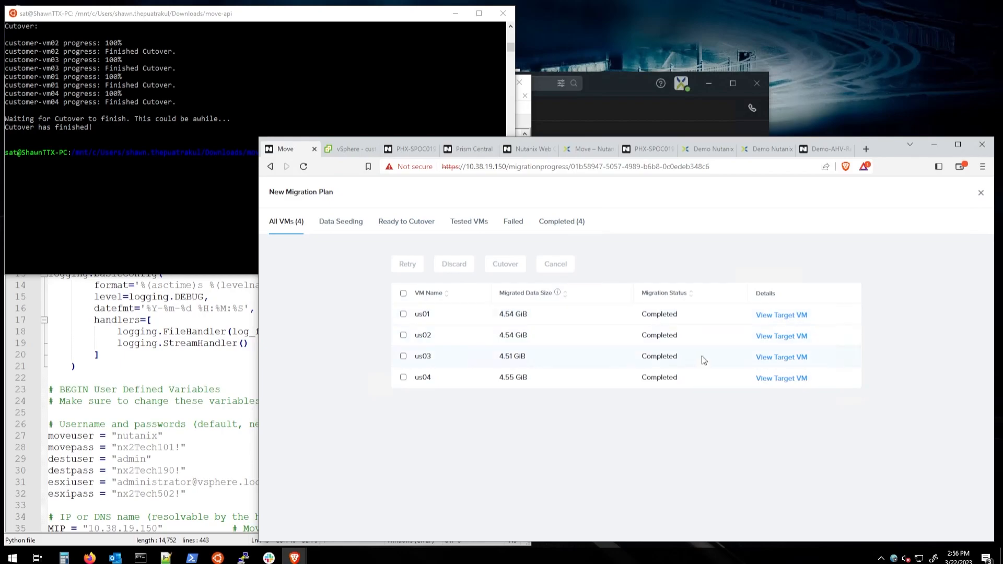
# Step: Check in vSphere that source VM us01 is now powered off
pyautogui.click(353, 151)
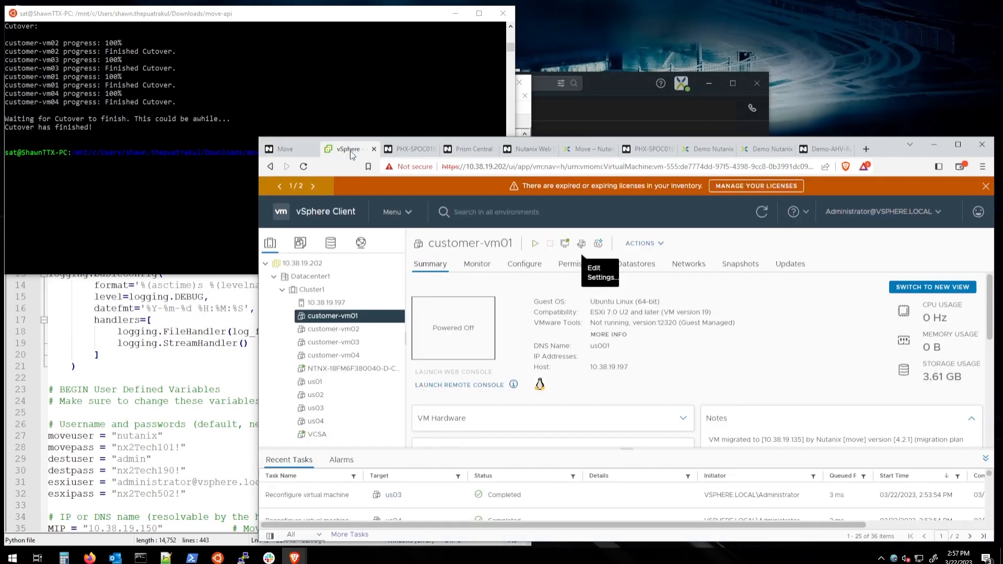
pyautogui.click(336, 382)
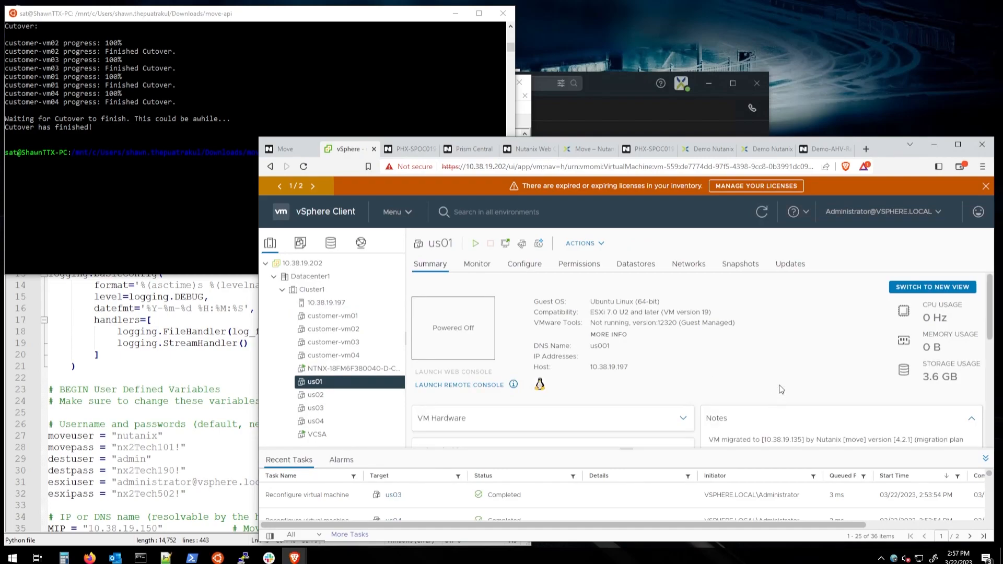
pyautogui.scroll(-1, 789, 412)
pyautogui.scroll(1, 808, 414)
pyautogui.scroll(-1, 809, 415)
pyautogui.scroll(1, 798, 409)
# Step: Reload the VM table in Prism Element to see the migrated VMs
pyautogui.click(410, 150)
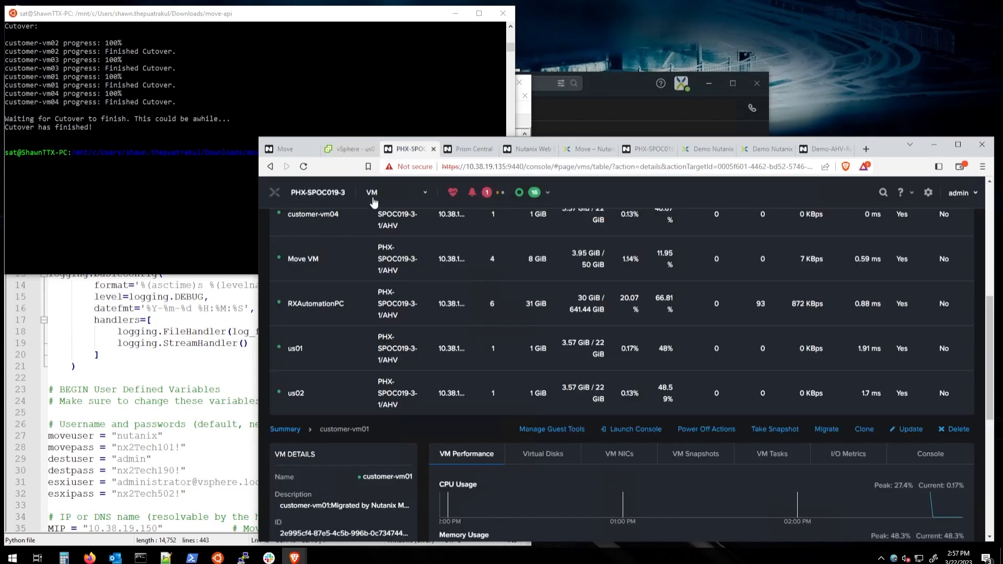
pyautogui.click(374, 194)
pyautogui.click(371, 250)
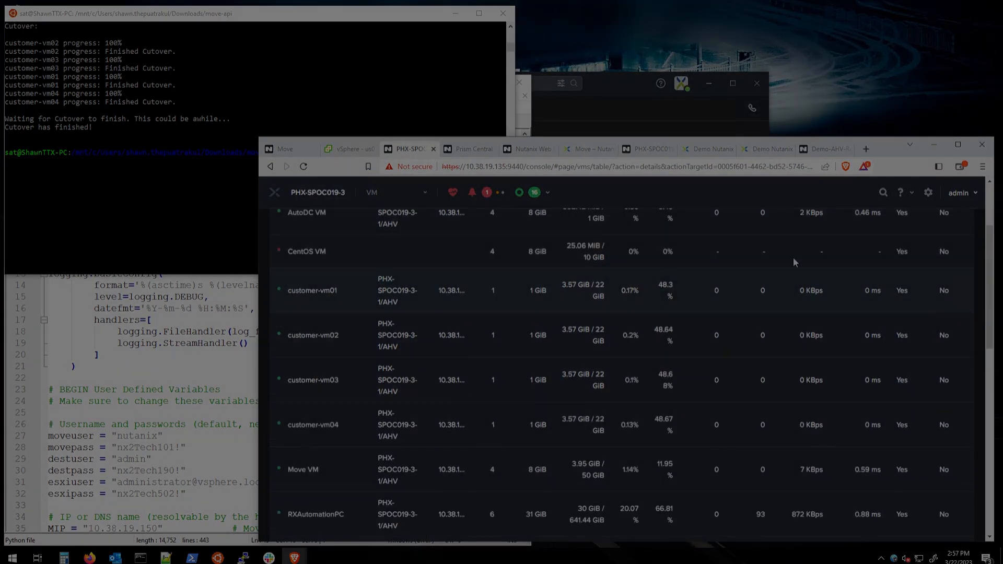